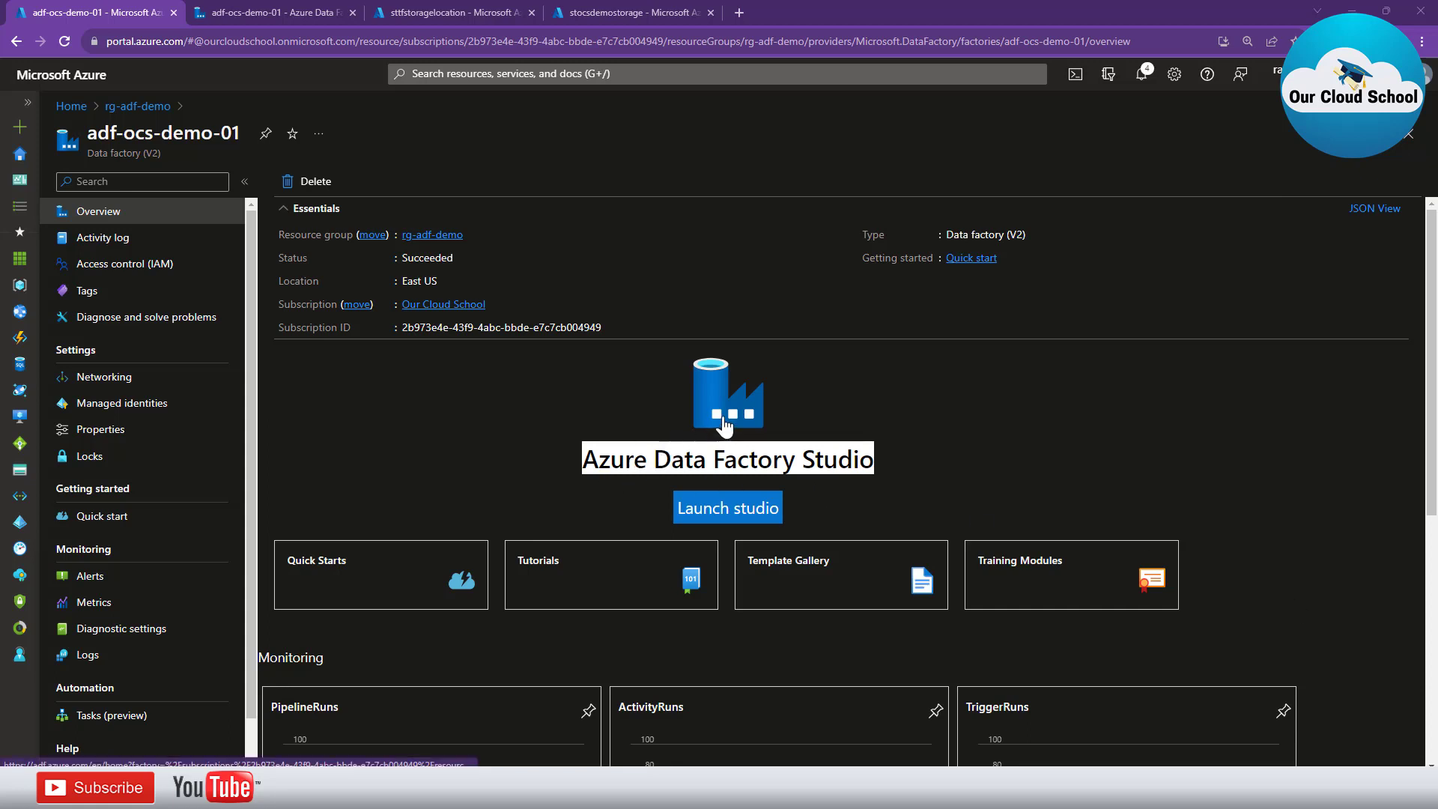
- Switch to Azure Data Factory Studio for adf-ocs-demo-01 and open its authoring workspace
left_click(227, 11)
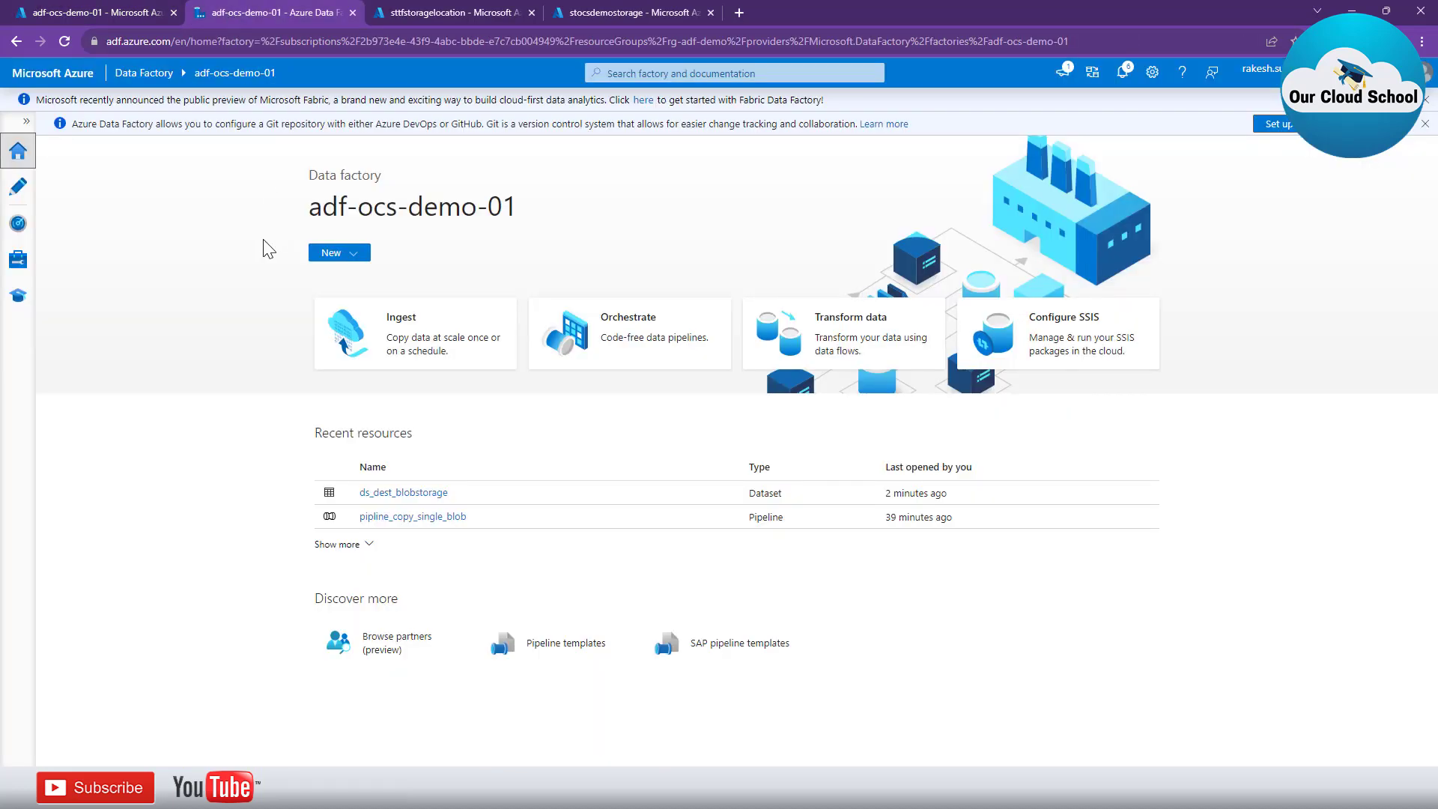
left_click(17, 191)
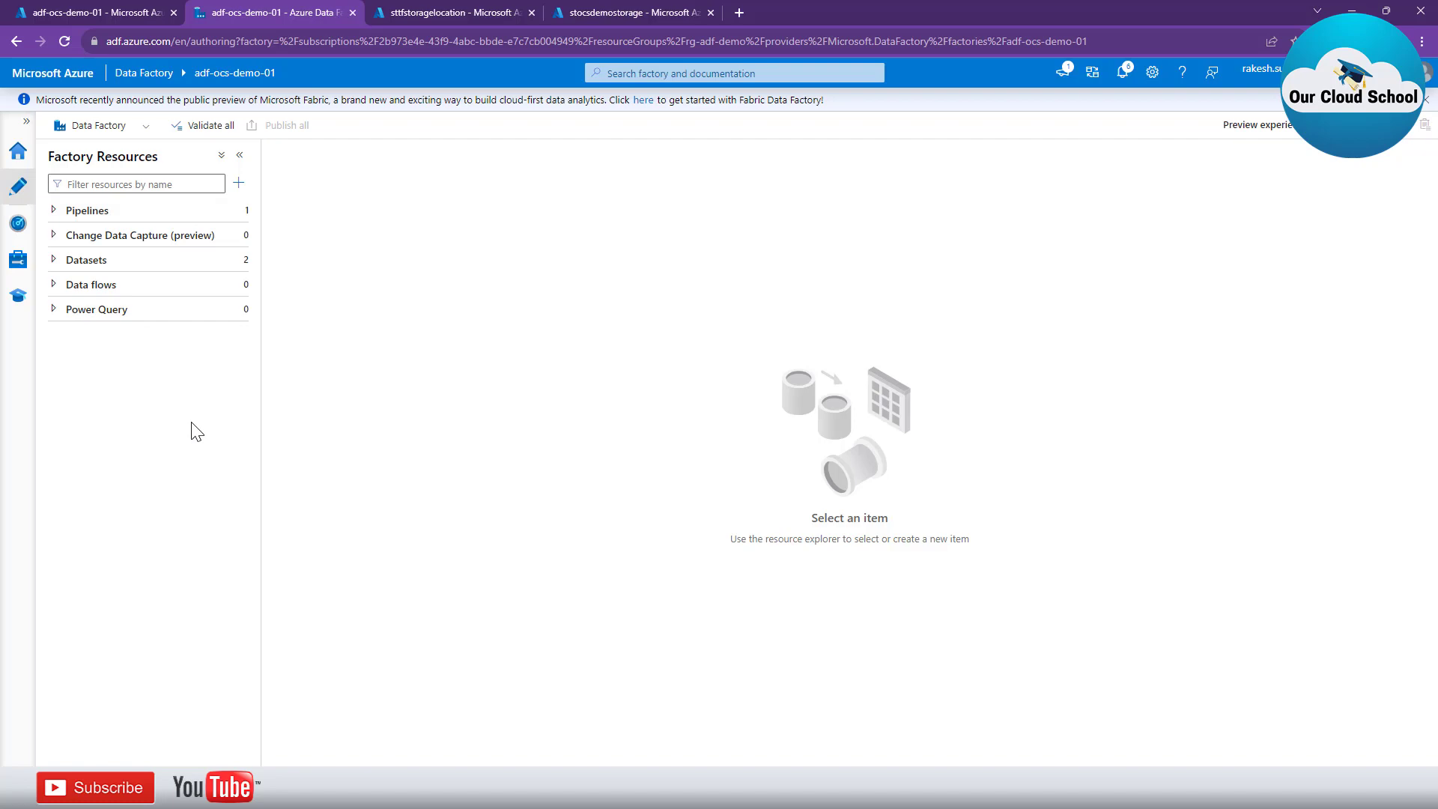
- Examine the input container of the sttfstoragelocation account and the output container of the stocsdemostorage account
left_click(449, 13)
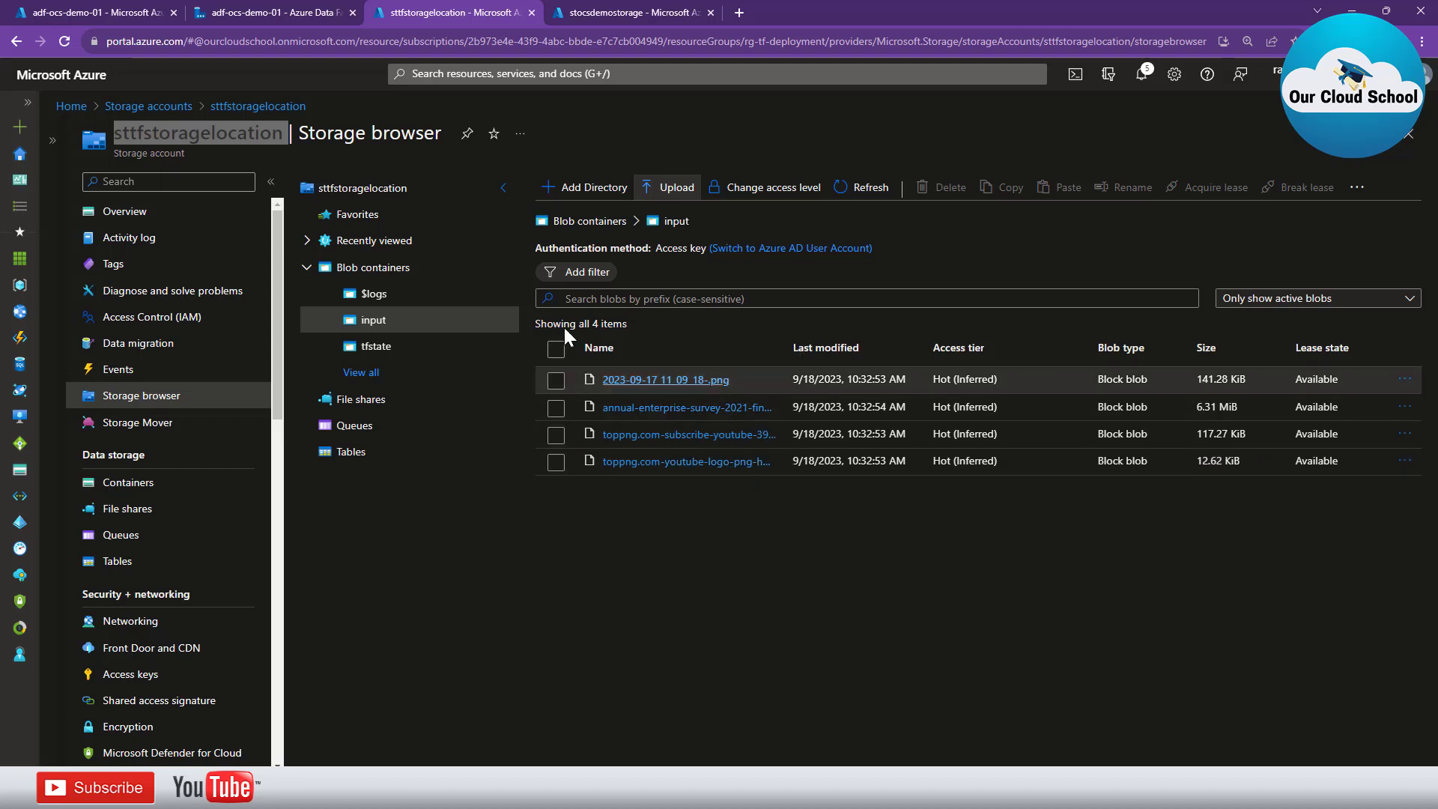
left_click(503, 187)
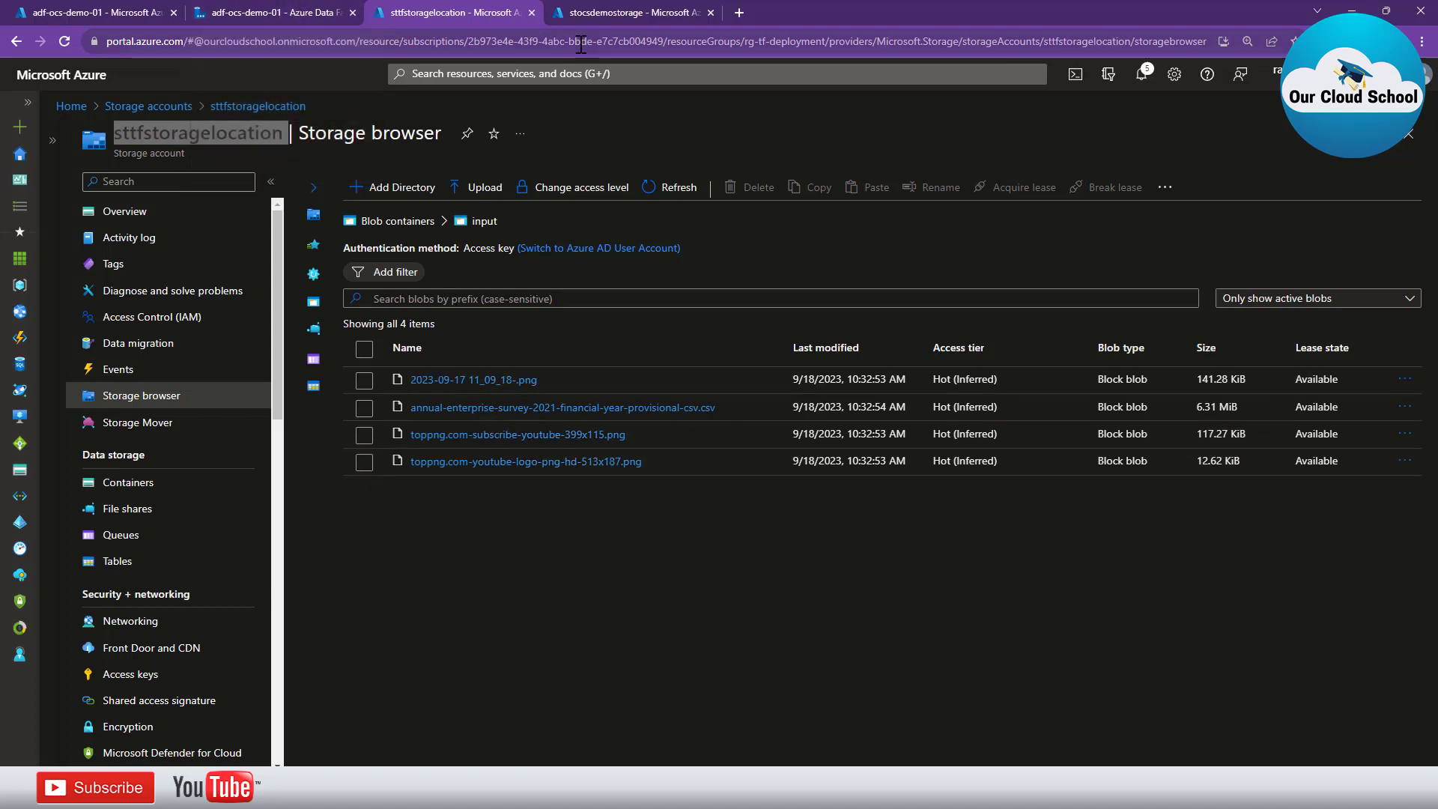
left_click(621, 15)
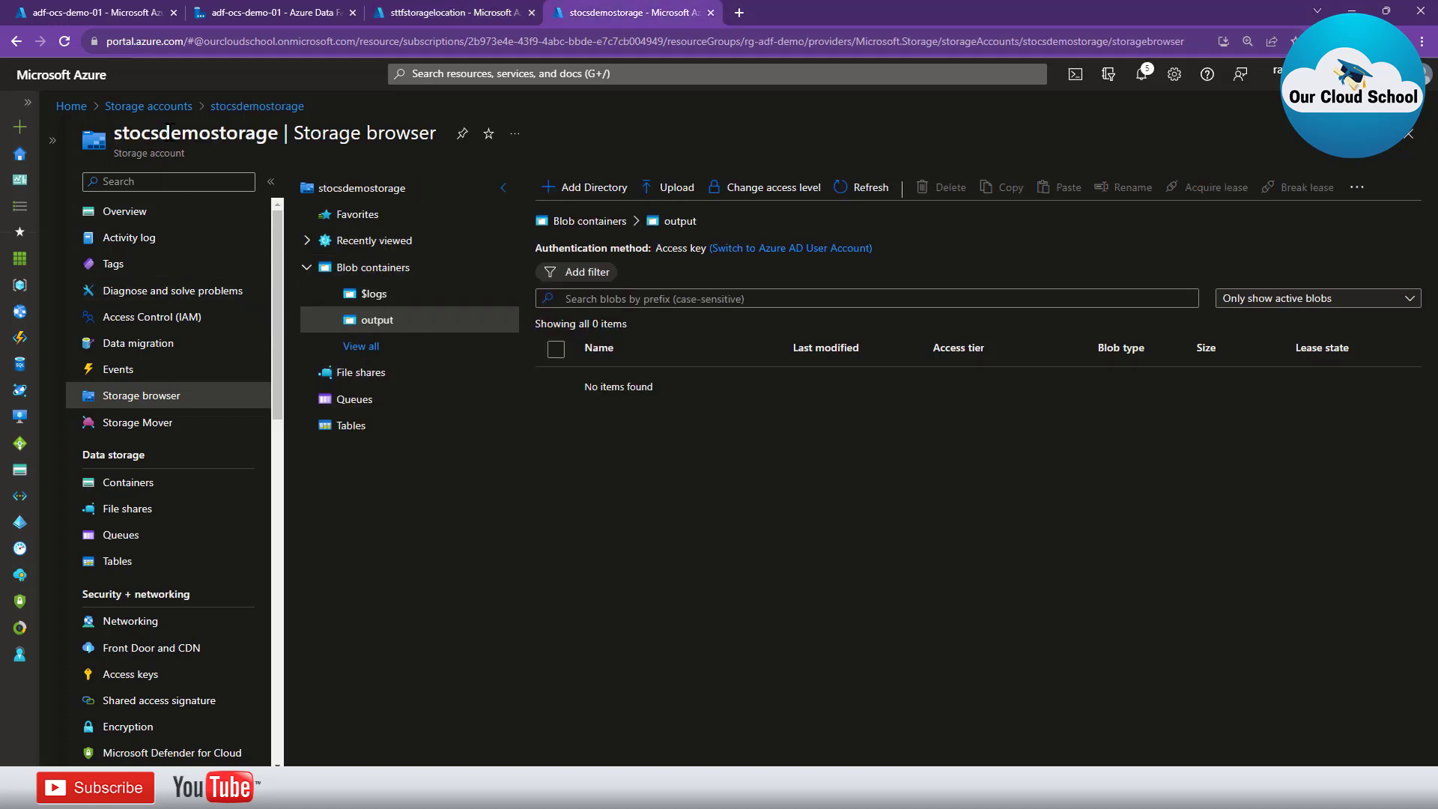
double_click(171, 133)
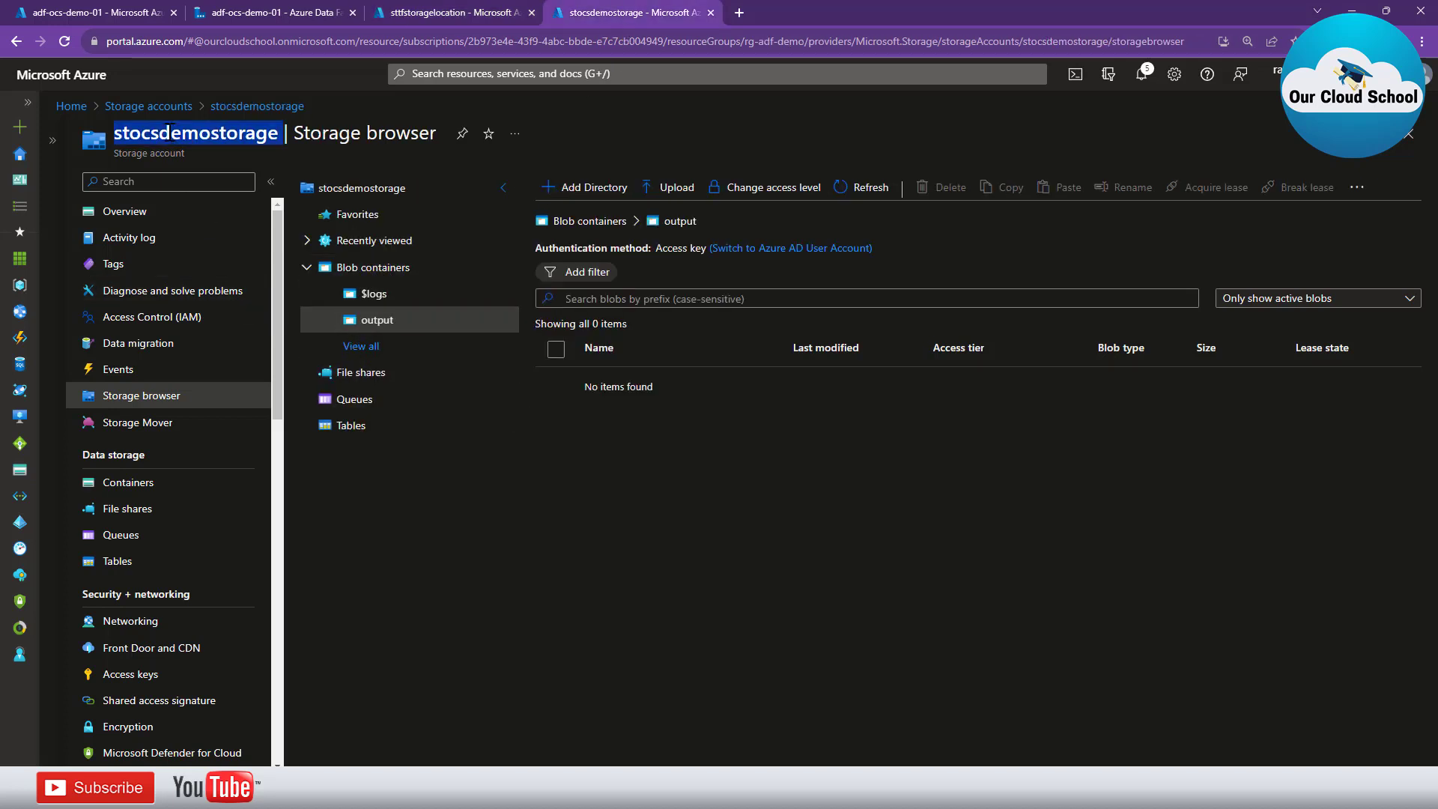
left_click(385, 320)
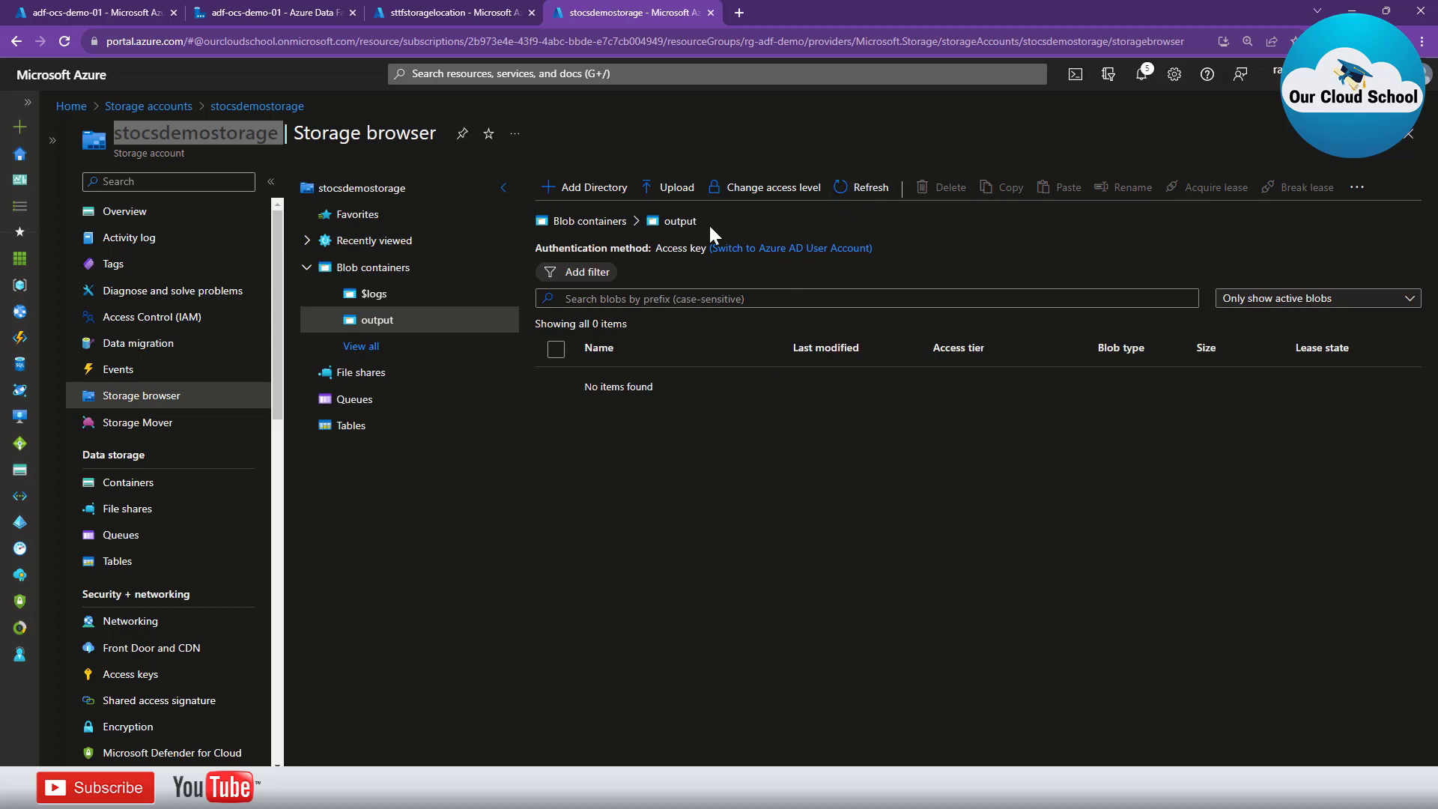
- Create a new pipeline in the data factory and add a Copy data activity to its canvas
left_click(275, 12)
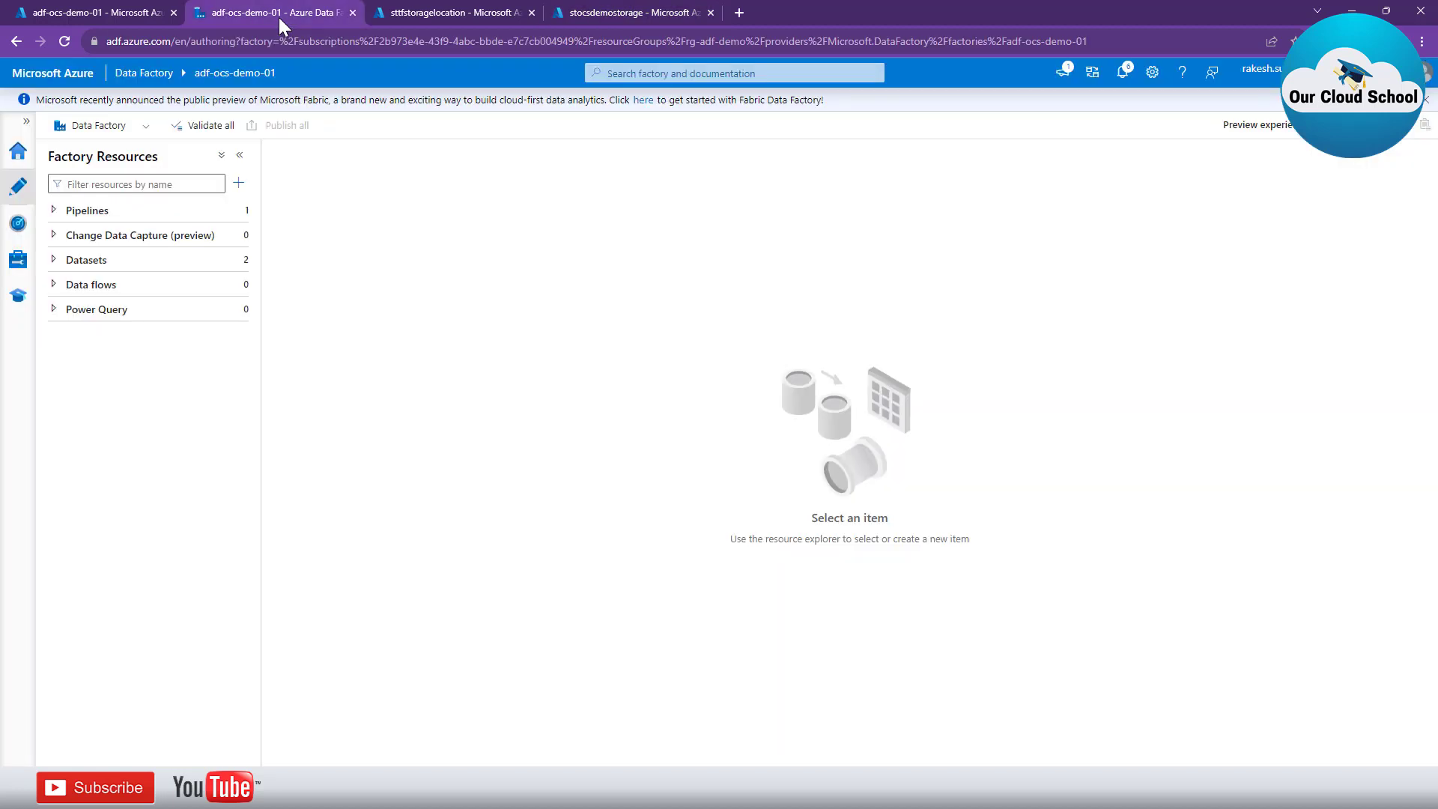
left_click(236, 212)
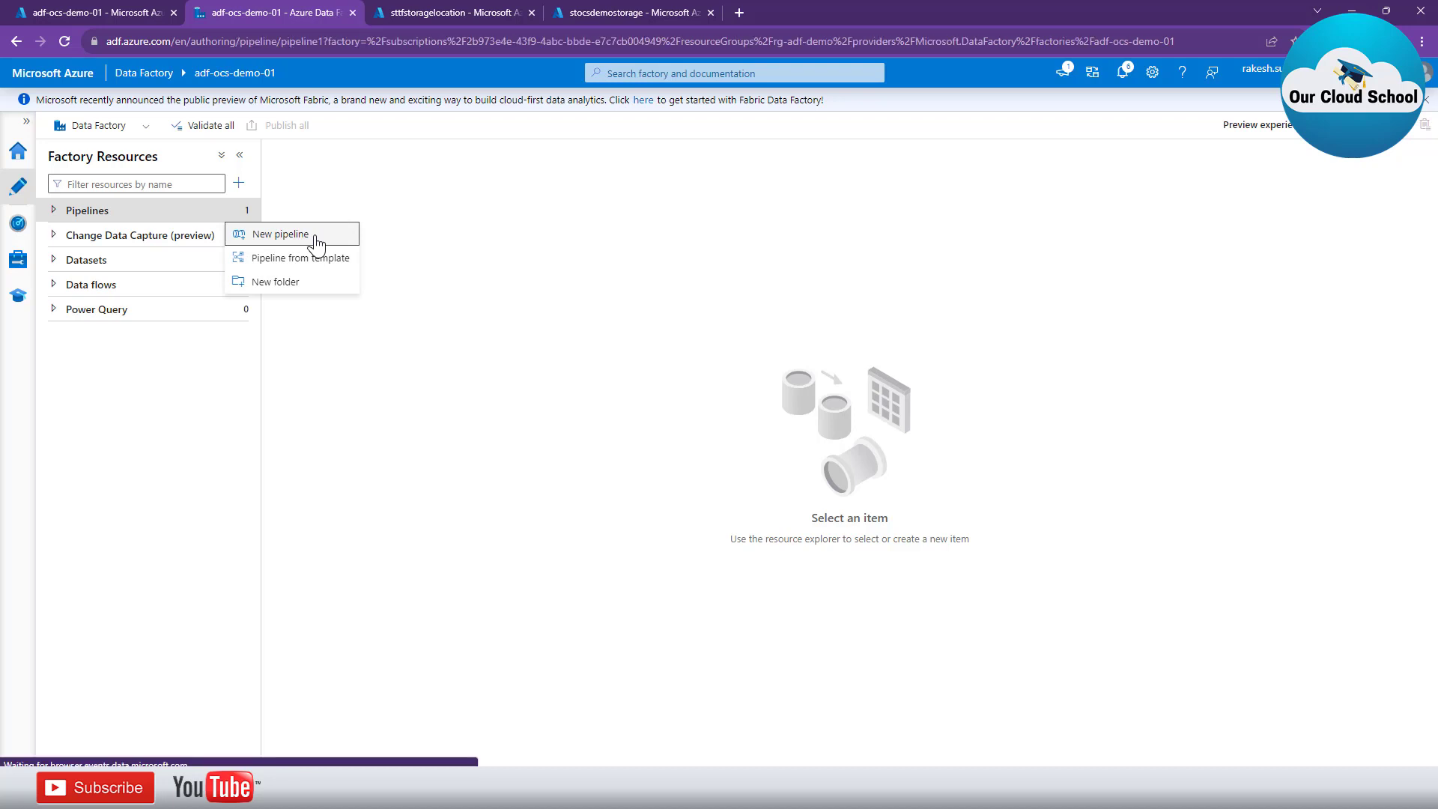
left_click(314, 239)
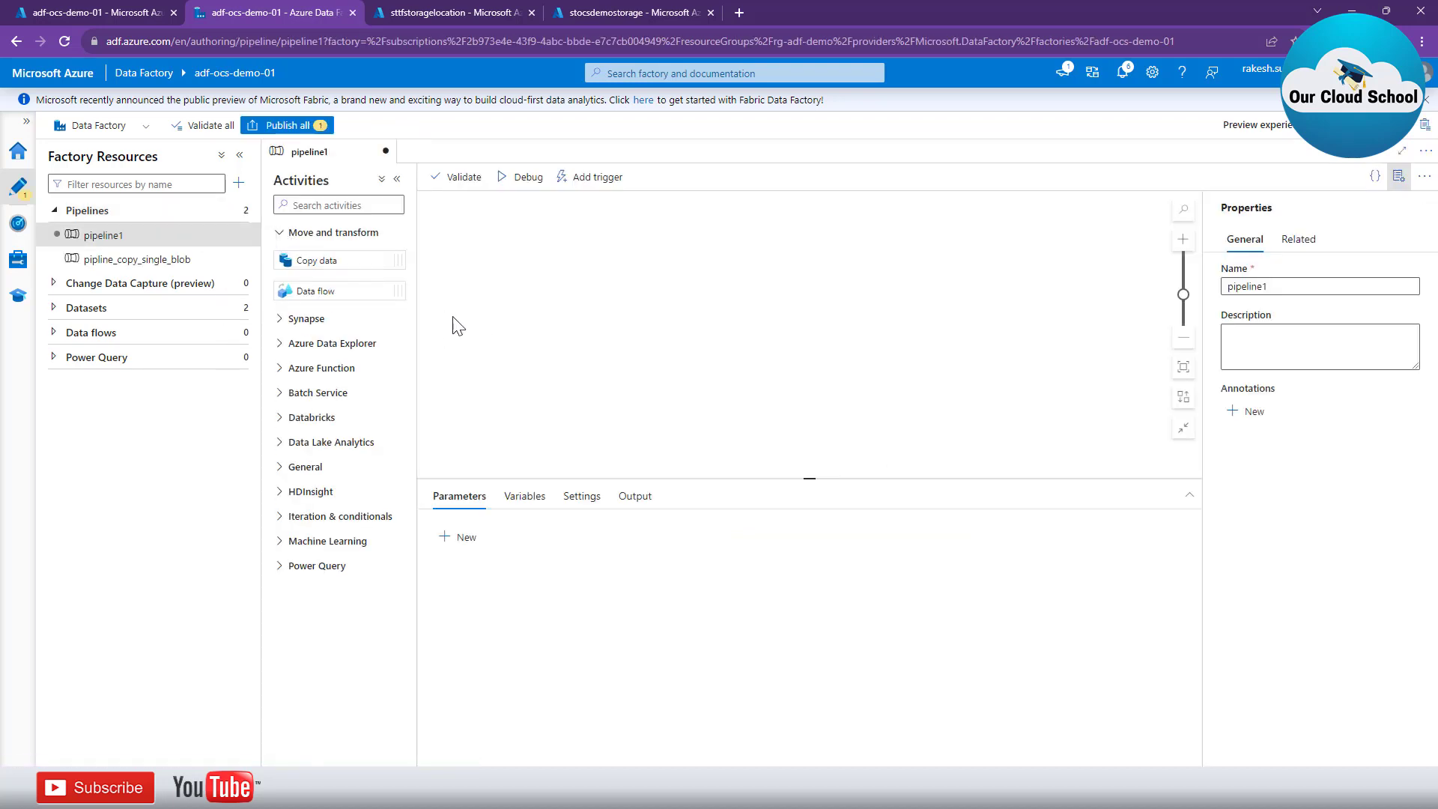
left_click_drag(310, 260, 669, 306)
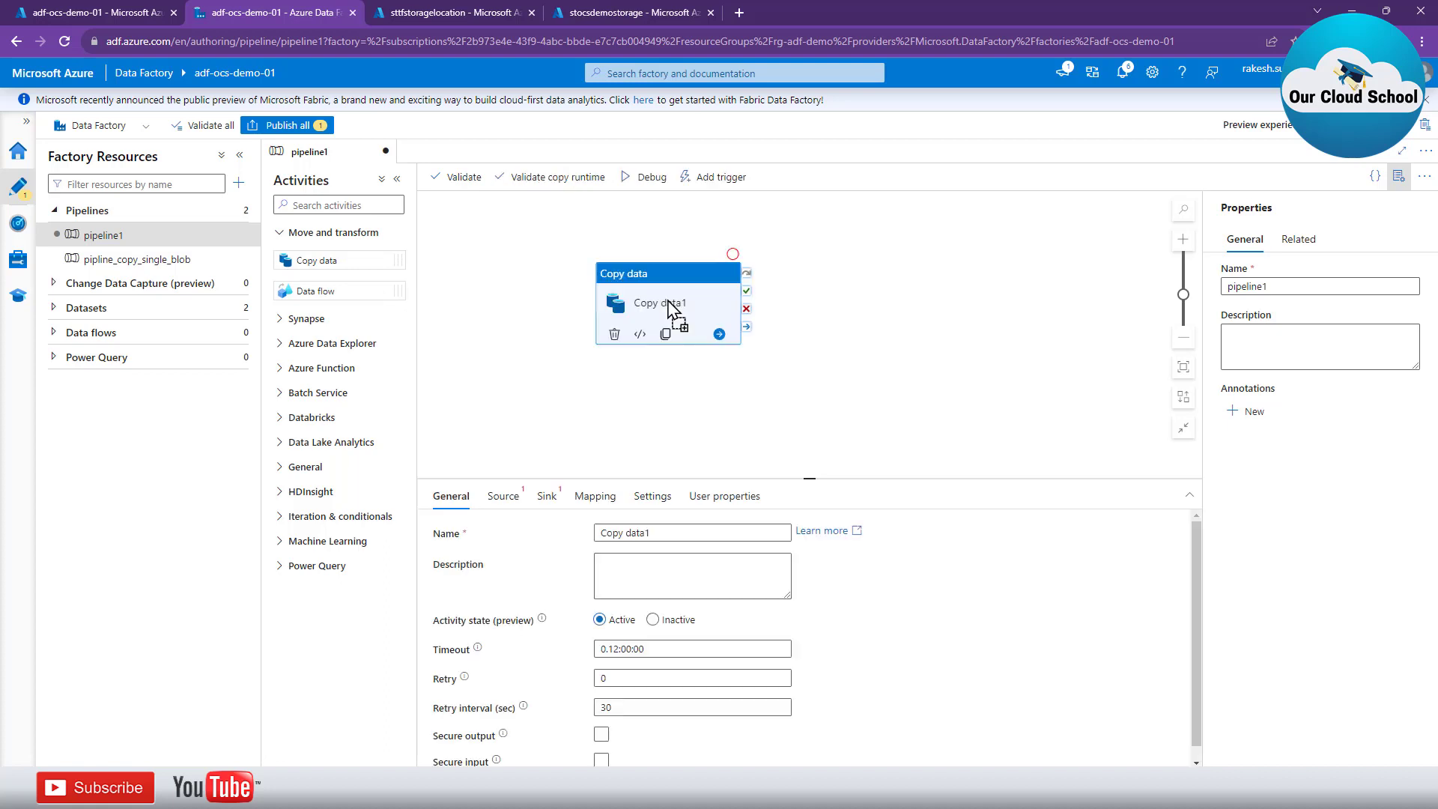
left_click(239, 155)
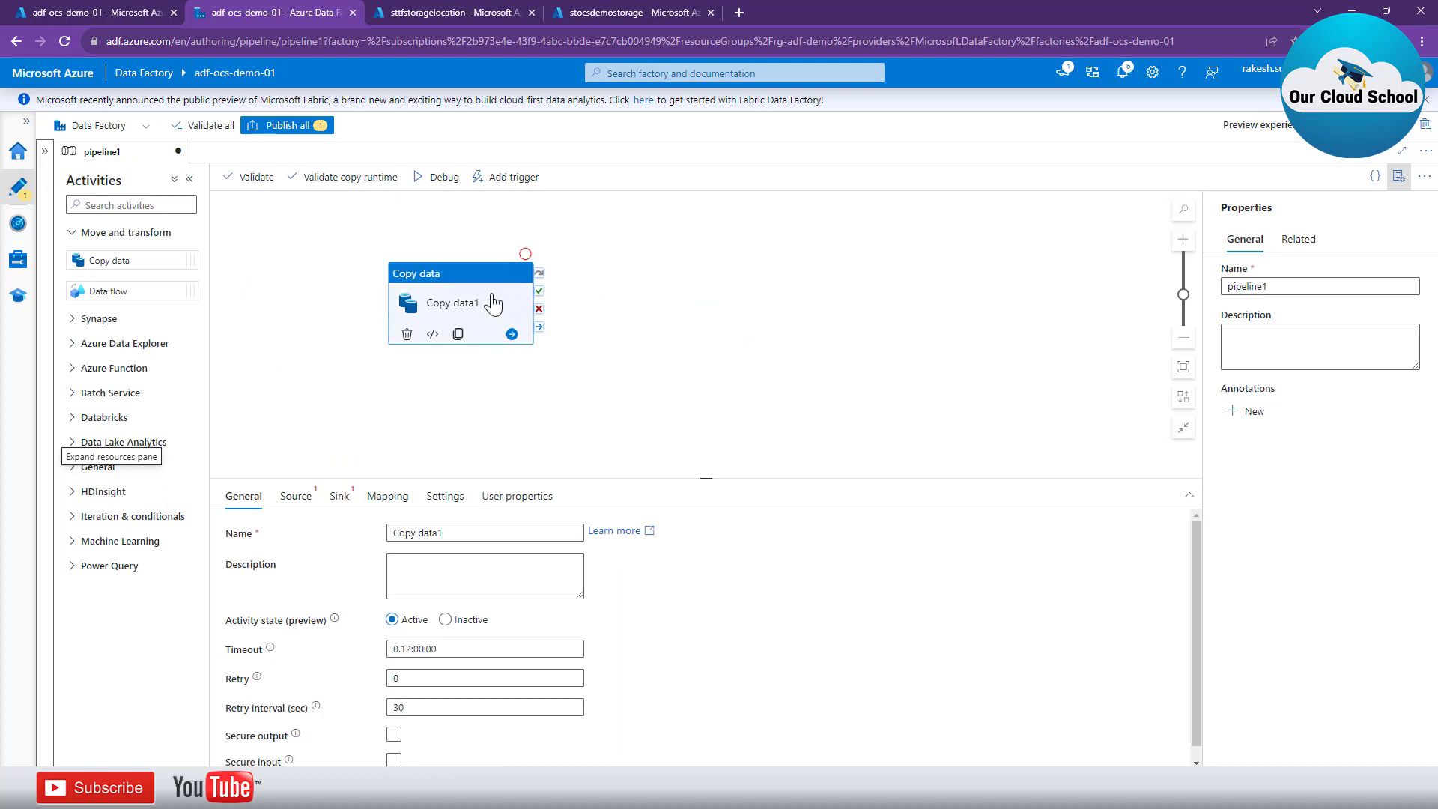
- Rename the new pipeline as pip_copy_multi_files
double_click(1239, 287)
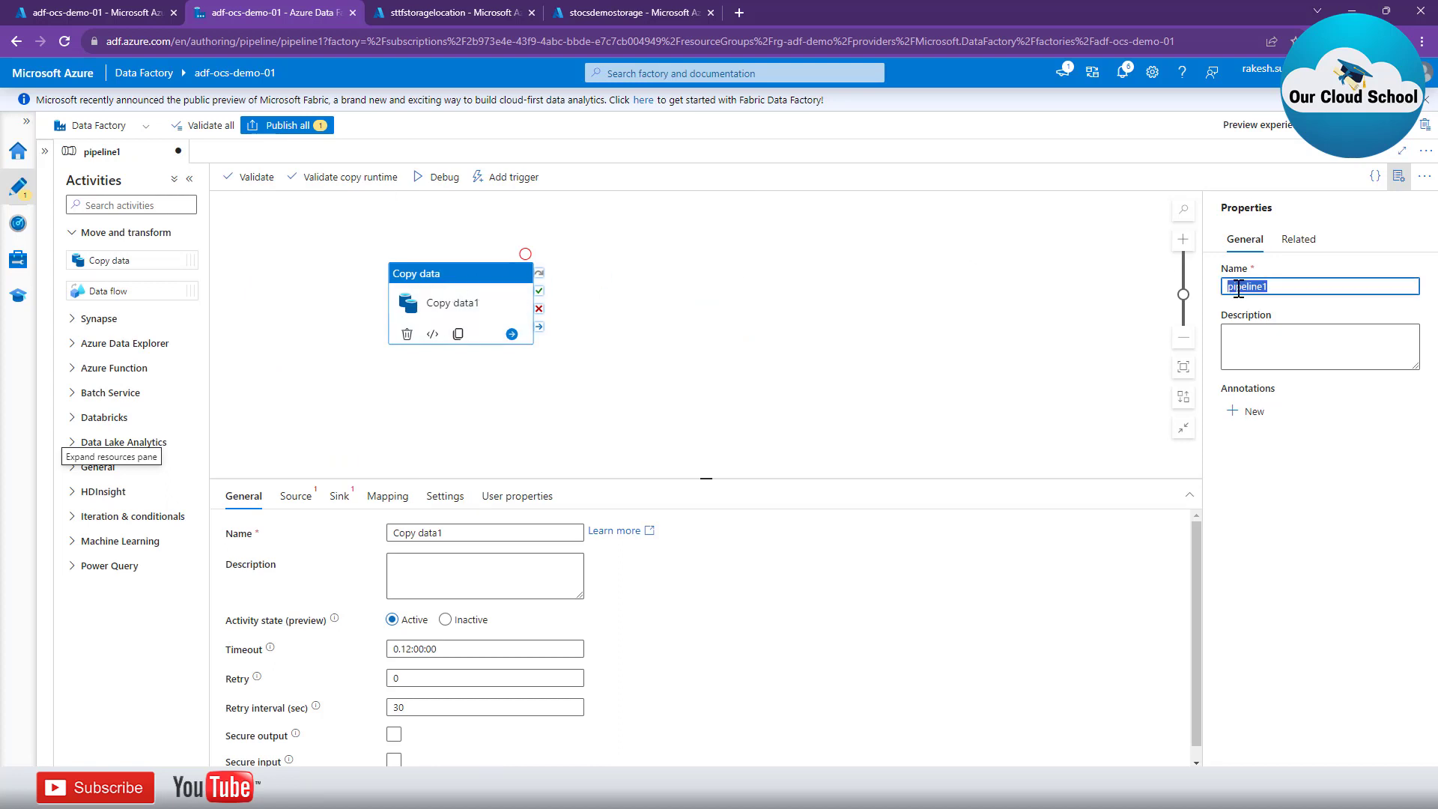
type("p")
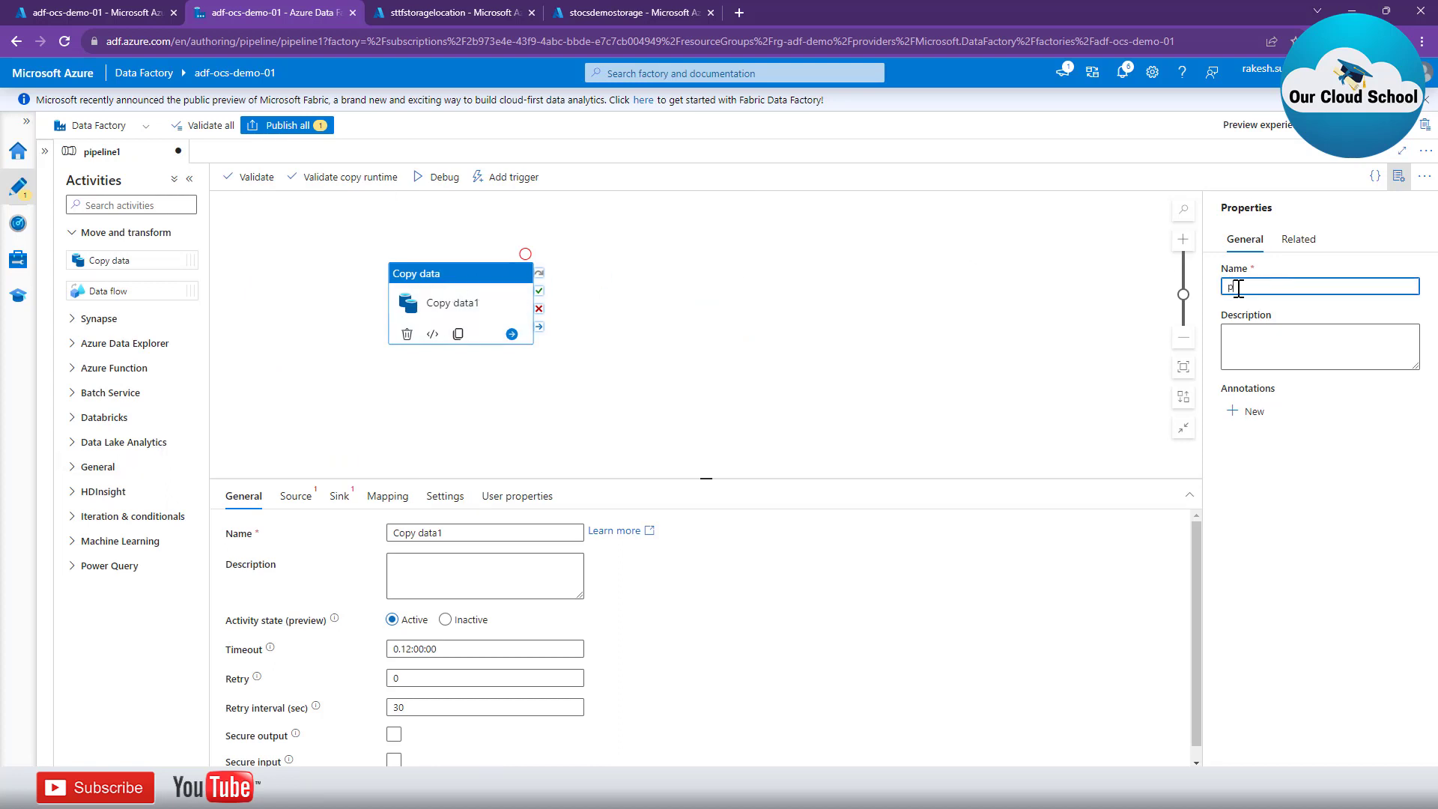
type("ip_copy_multi_files")
- Rename the Copy data activity as copyFiles
double_click(536, 528)
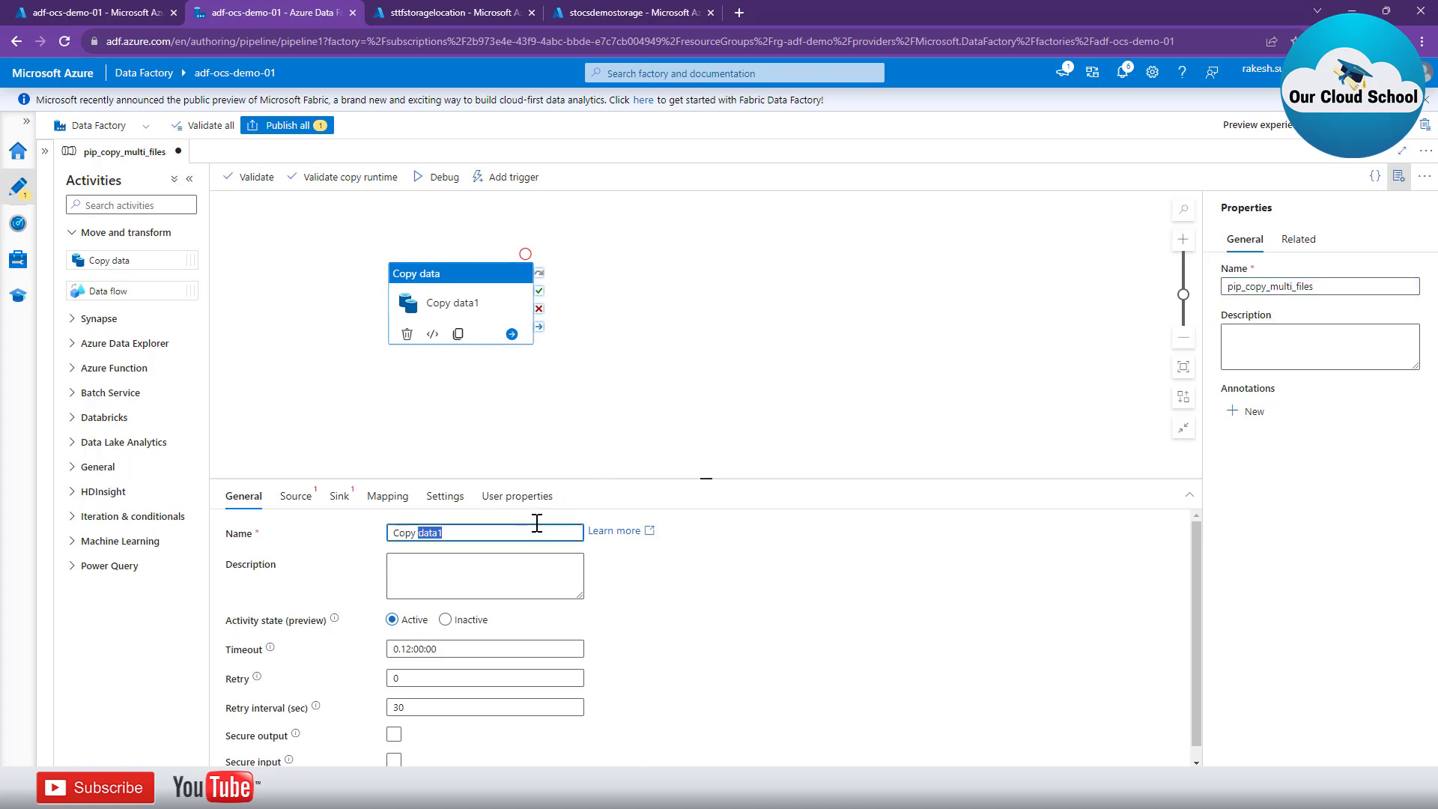
triple_click(536, 527)
key("BackSpace")
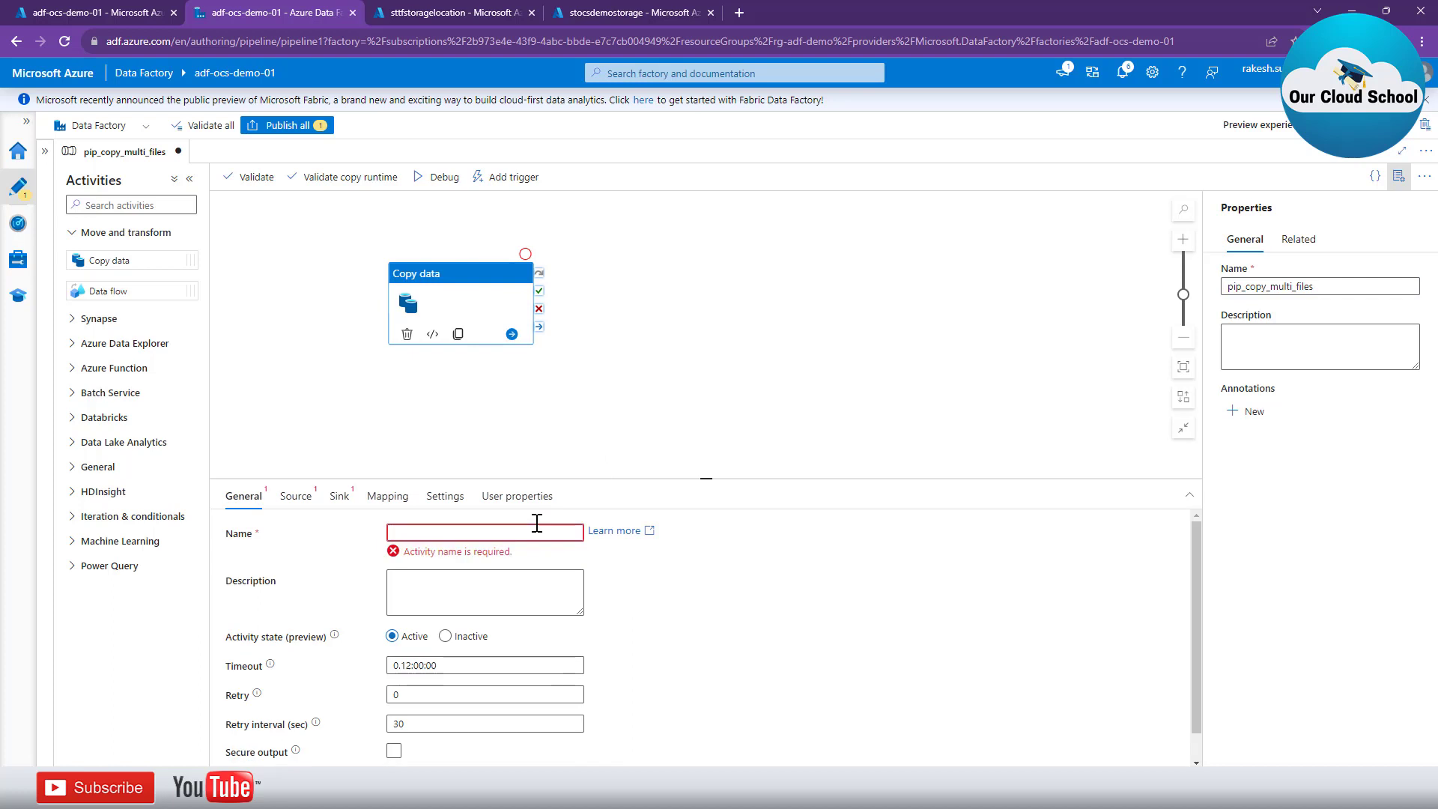
type("copy Files")
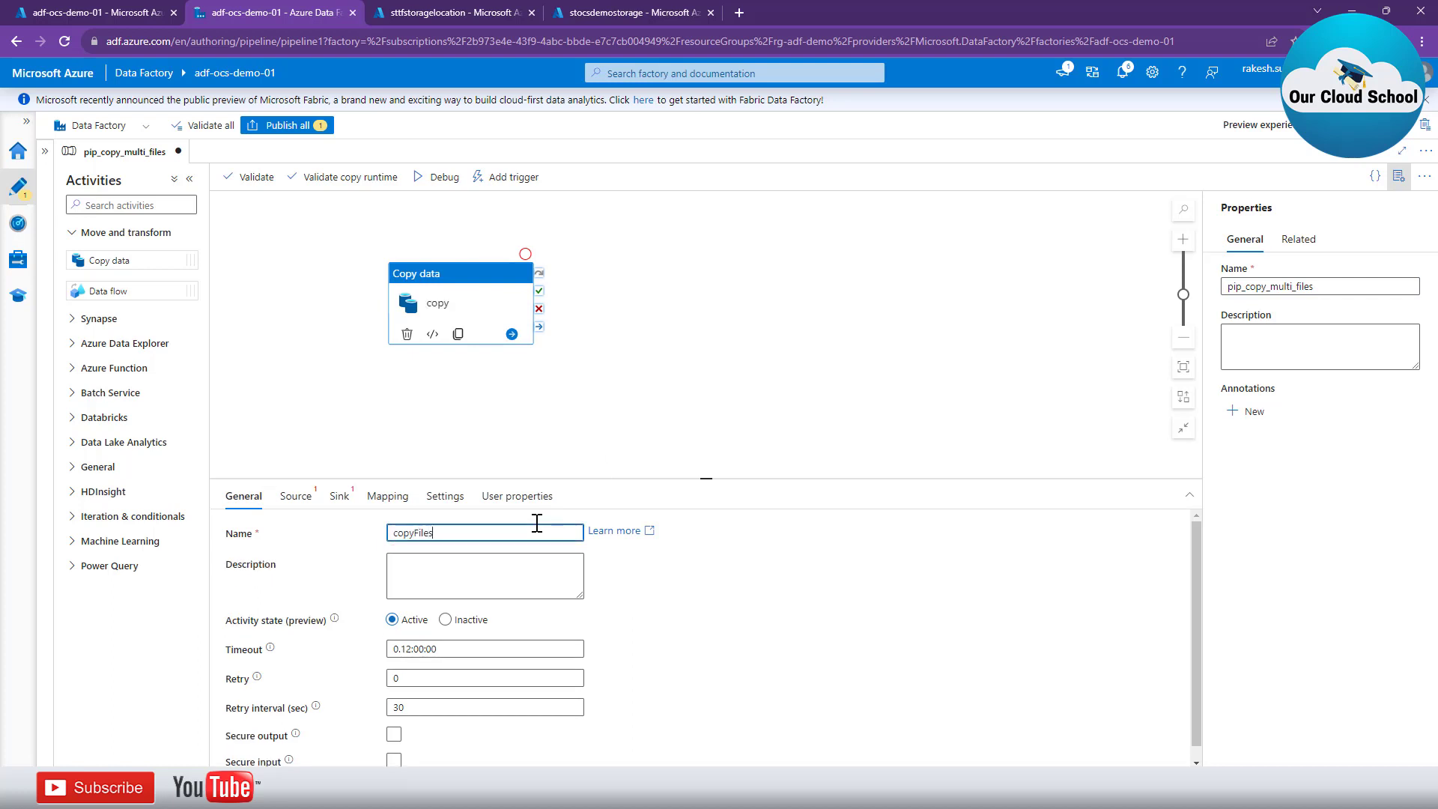
left_click(512, 588)
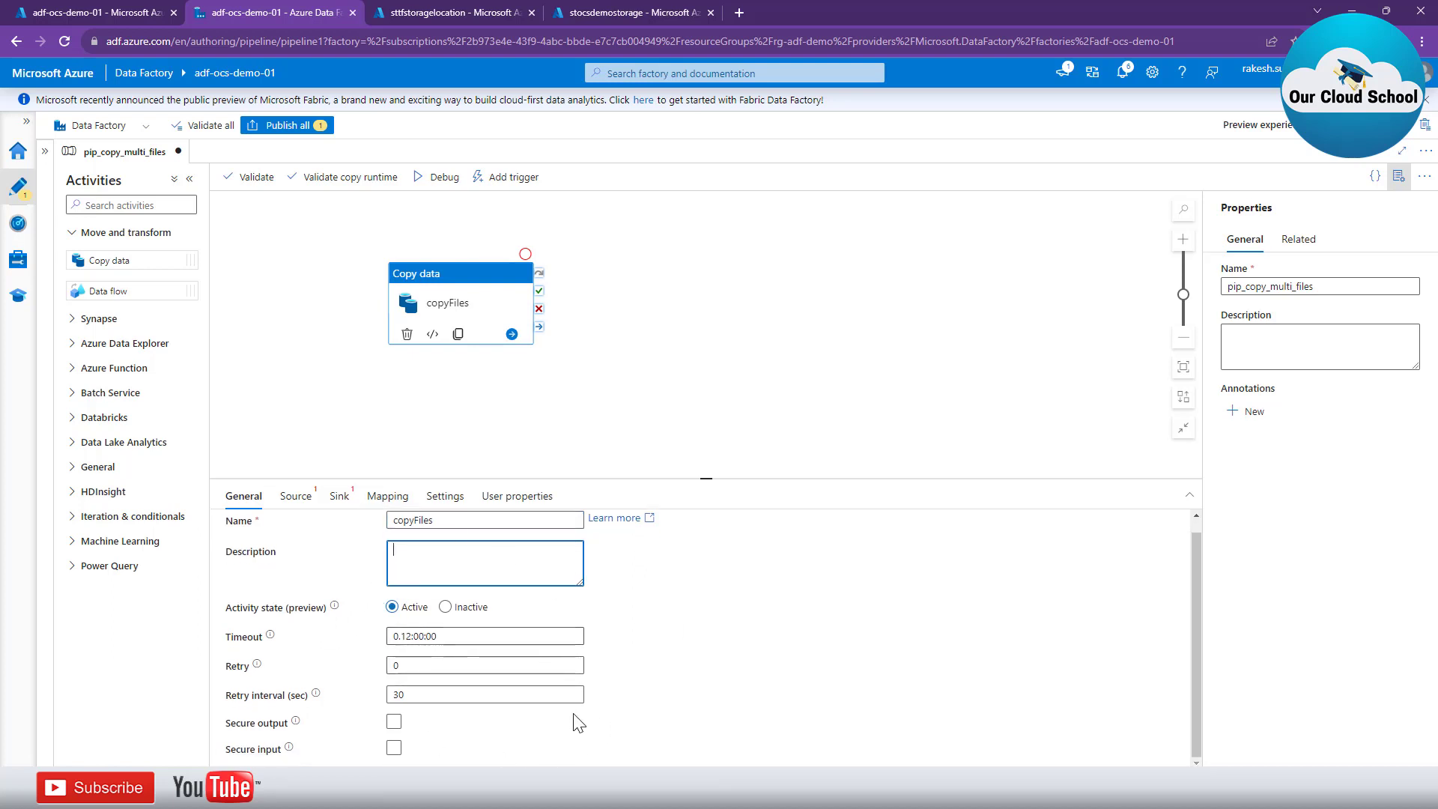
- Check the connection settings of the ds_source_blobstorage dataset and select it as the source dataset of the copyFiles activity
left_click(312, 507)
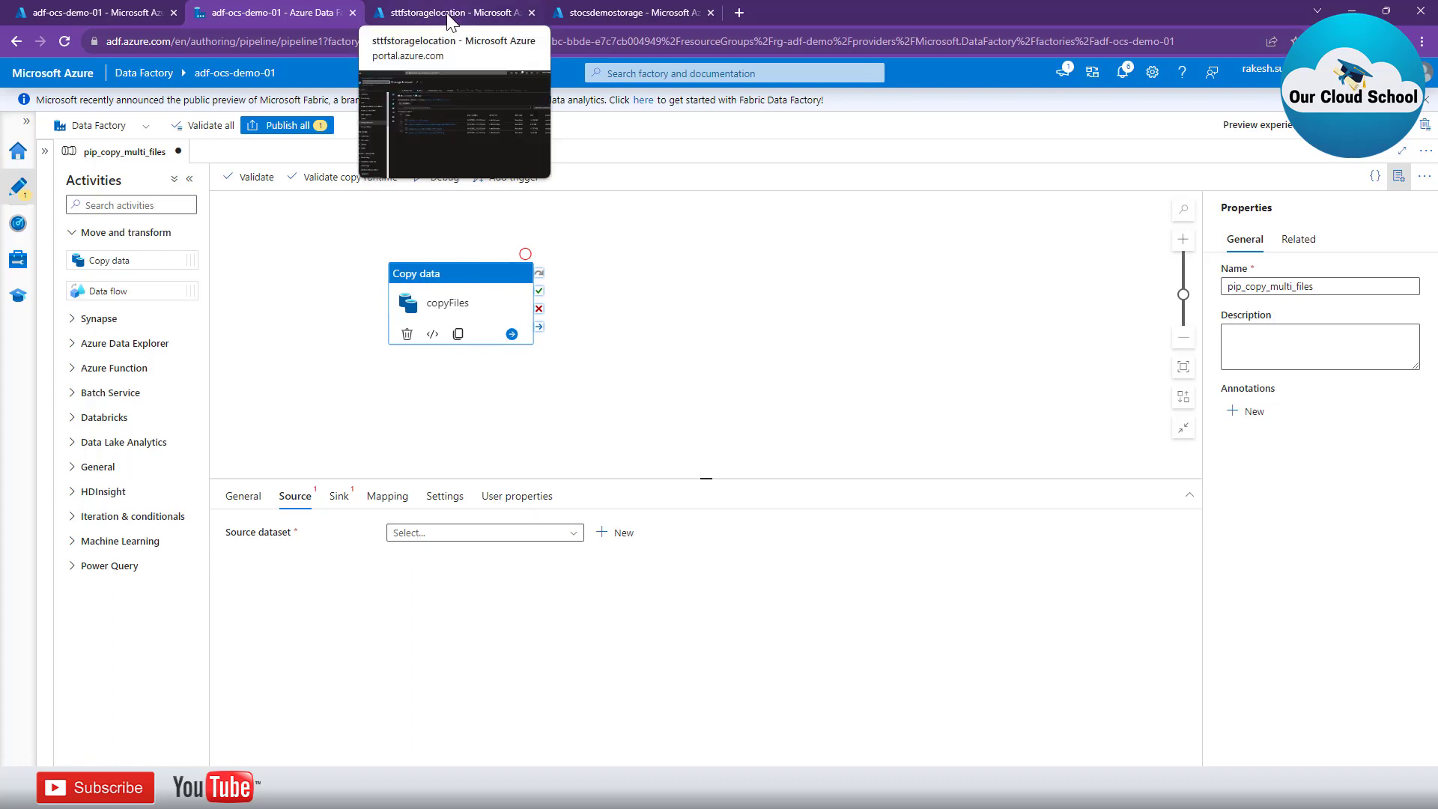
left_click(45, 151)
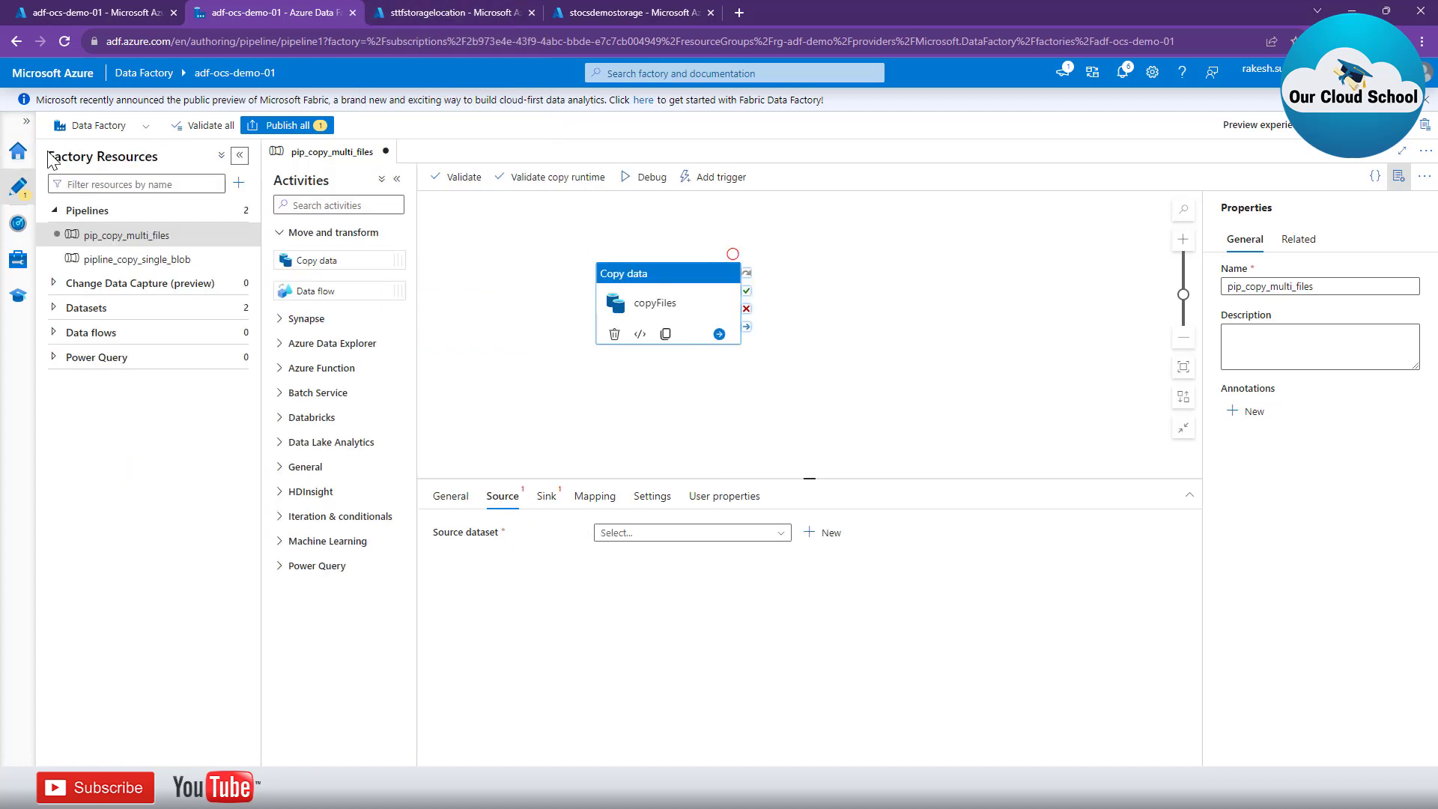
left_click(75, 308)
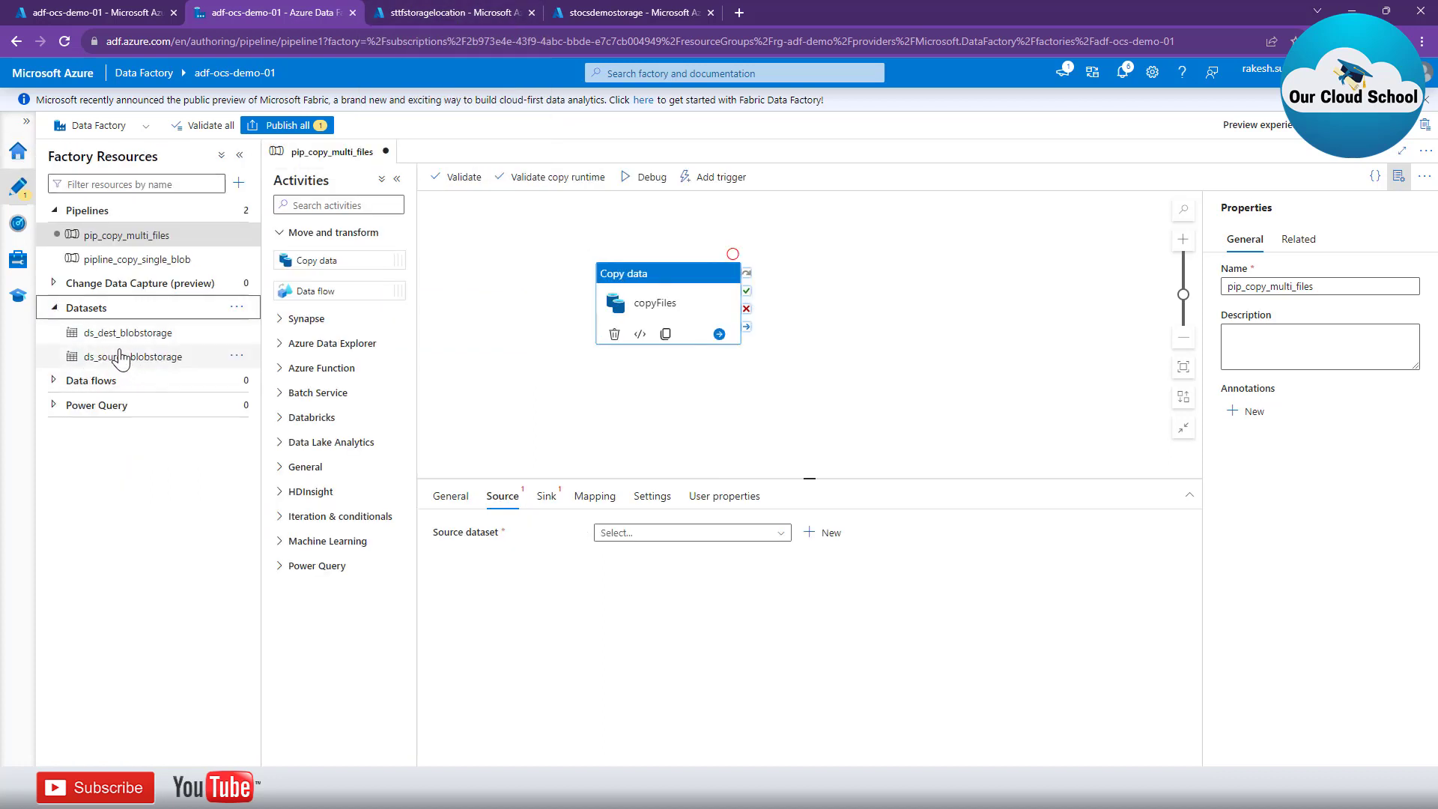
left_click(95, 361)
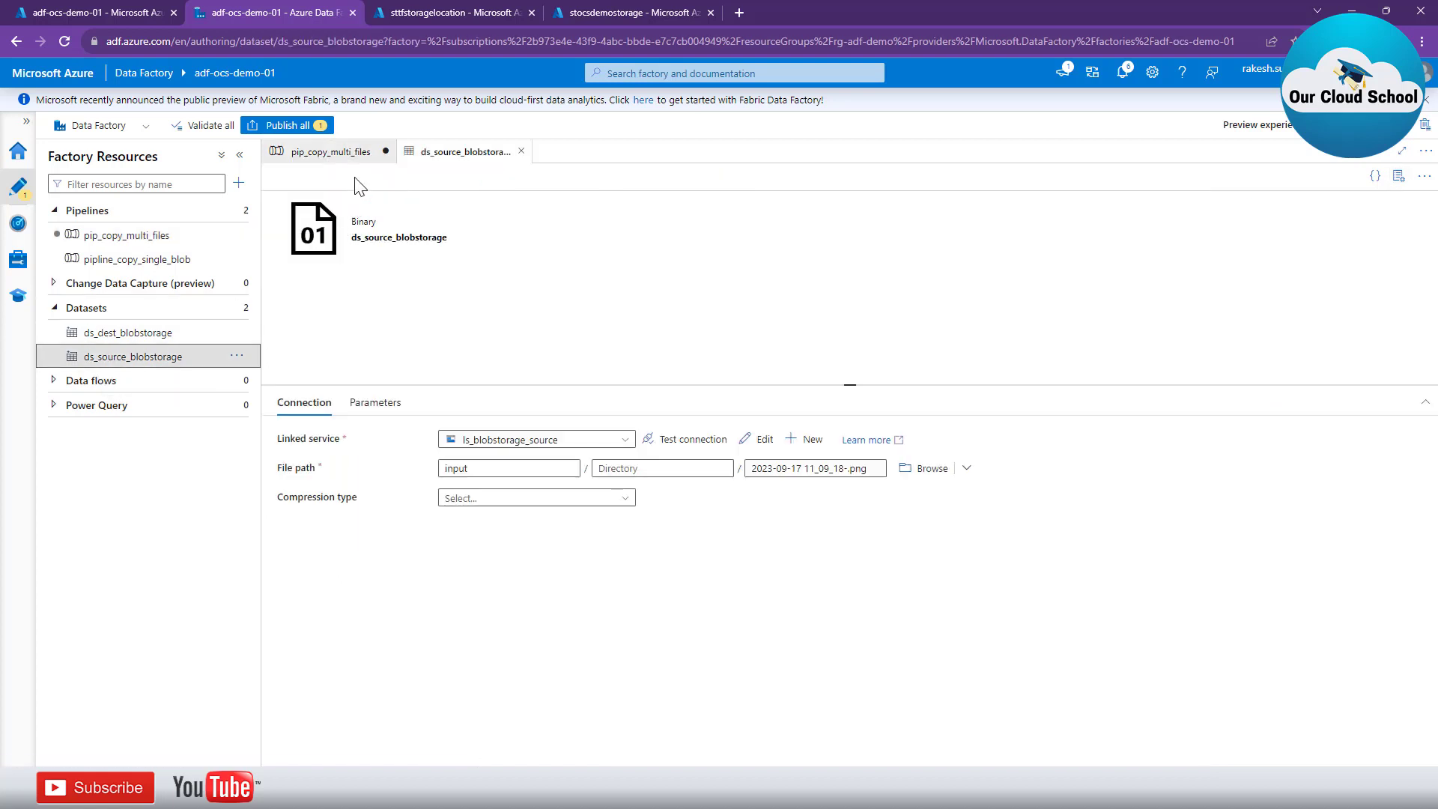
left_click(330, 151)
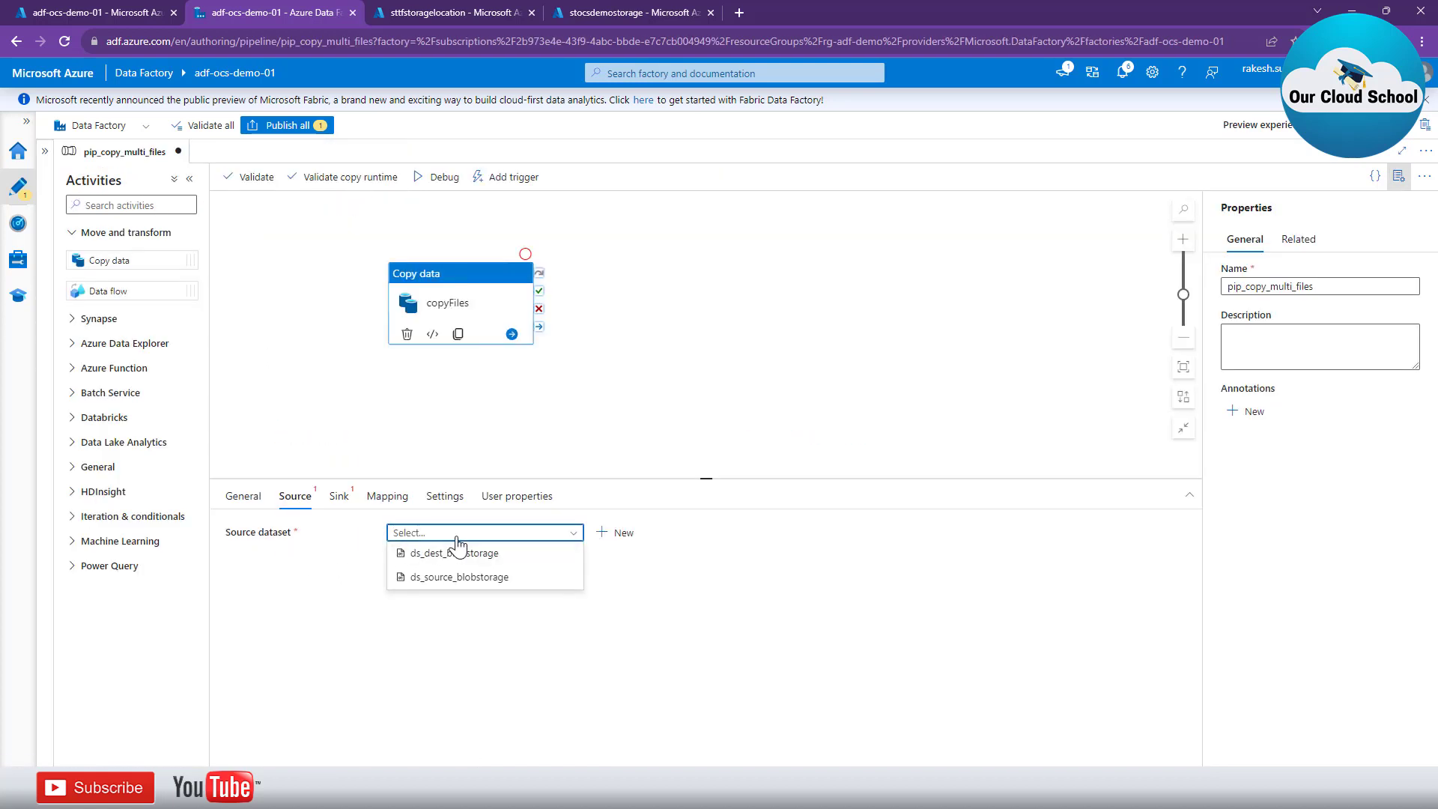
left_click(442, 582)
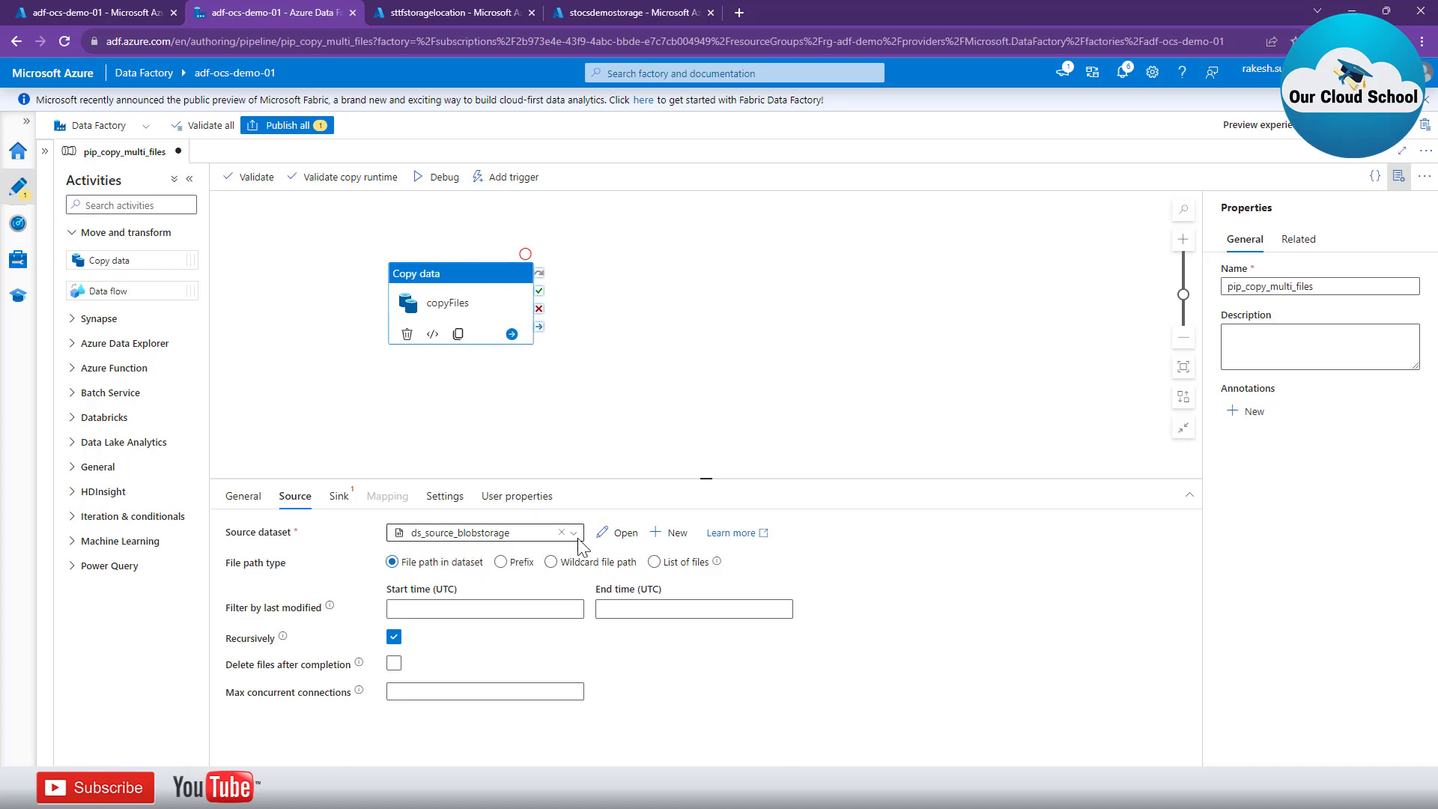
- Start a new source dataset using the Azure Blob Storage data store and the Binary format
left_click(658, 535)
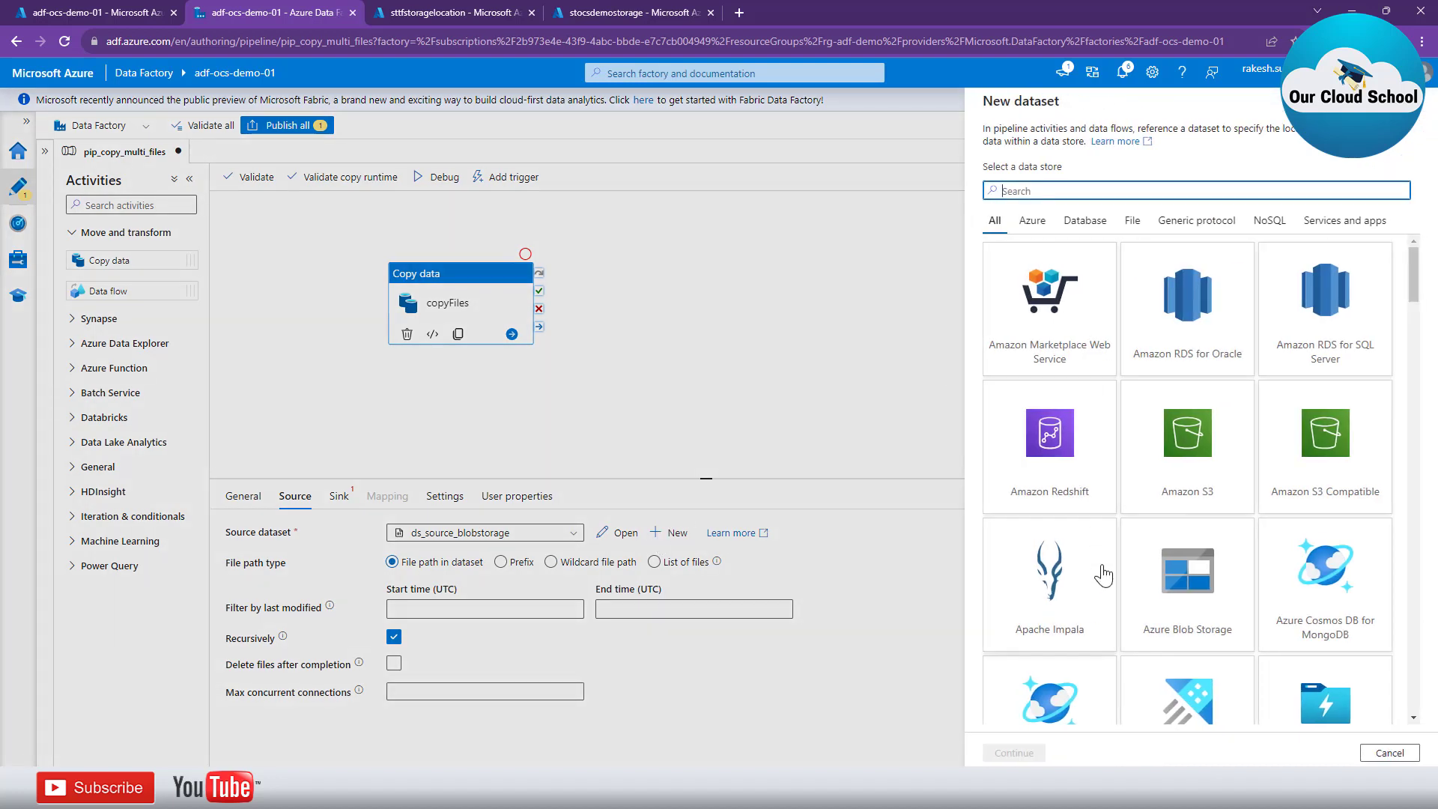
left_click(1182, 591)
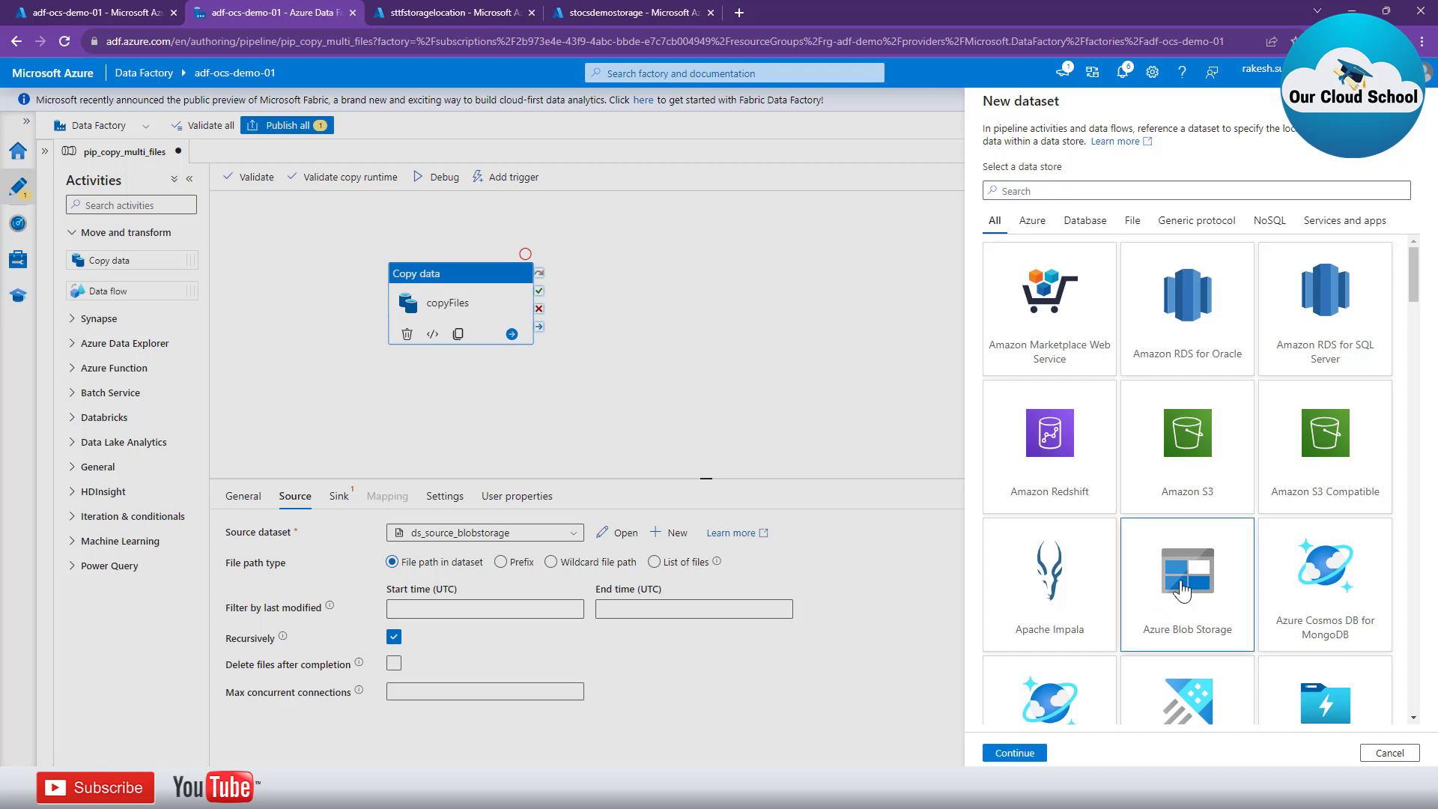
left_click(1011, 752)
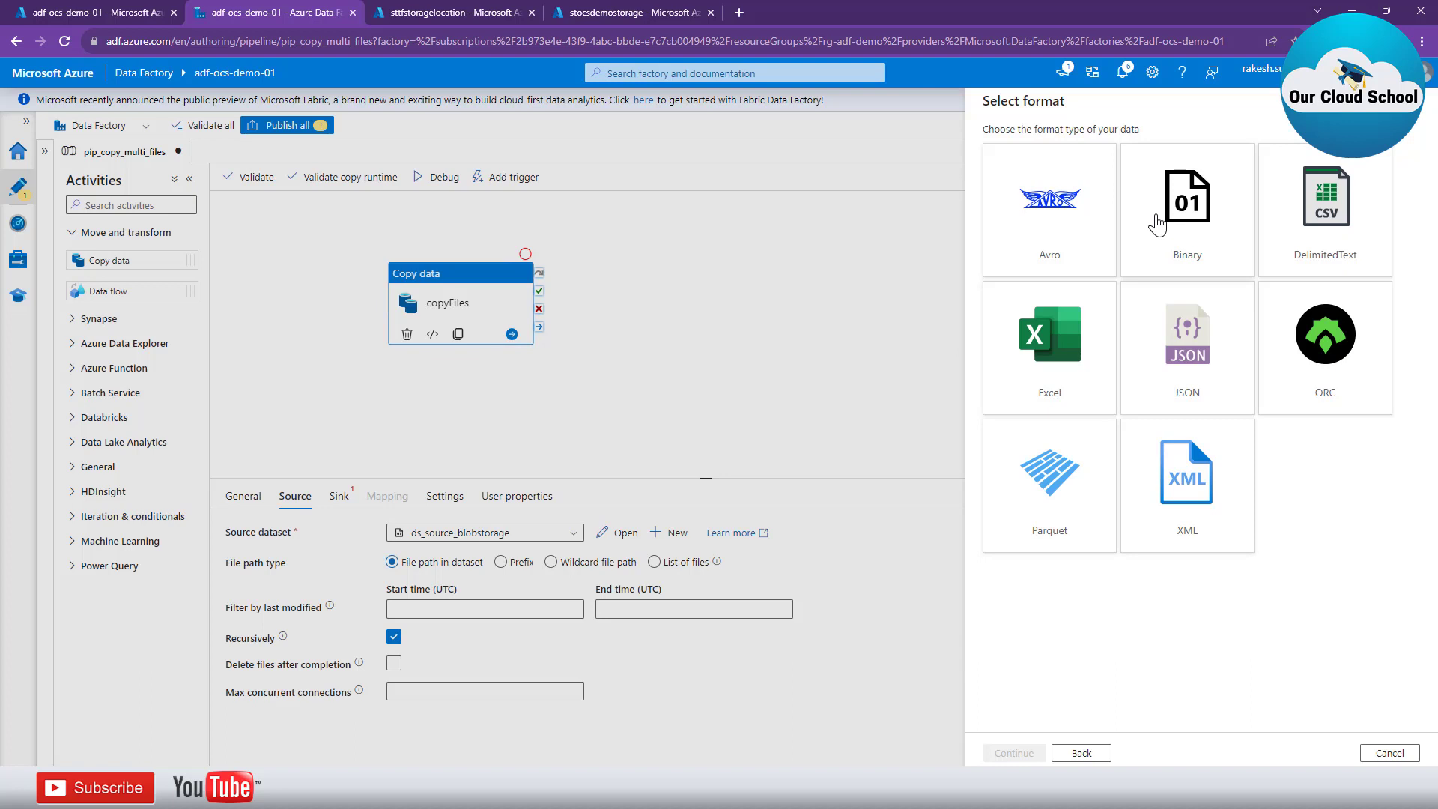
left_click(1157, 221)
left_click(1011, 750)
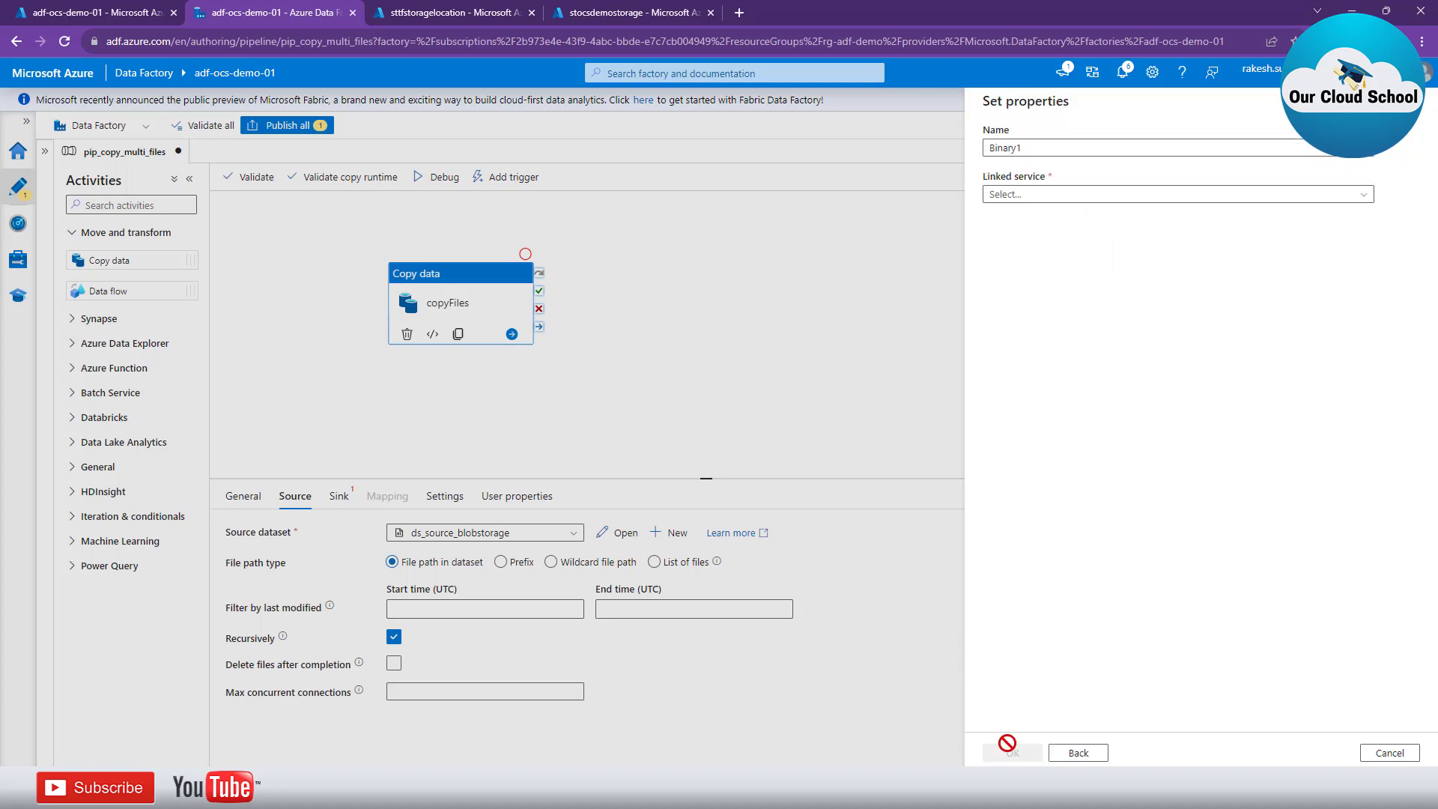
- Name the new dataset ds_copy_files and assign it the linked service ls_blobstorage_source
double_click(1025, 149)
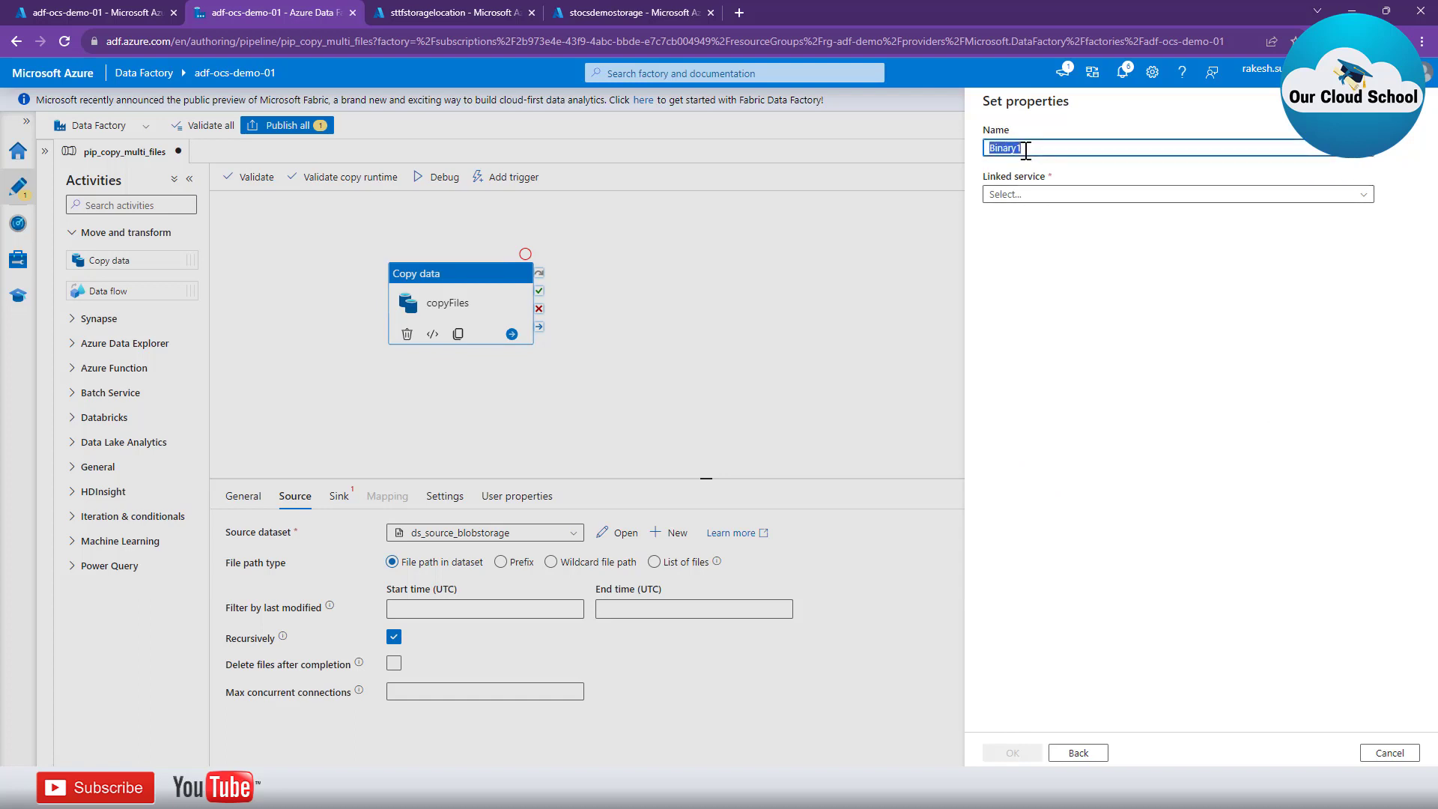
type("ds_copy_files")
left_click(1020, 194)
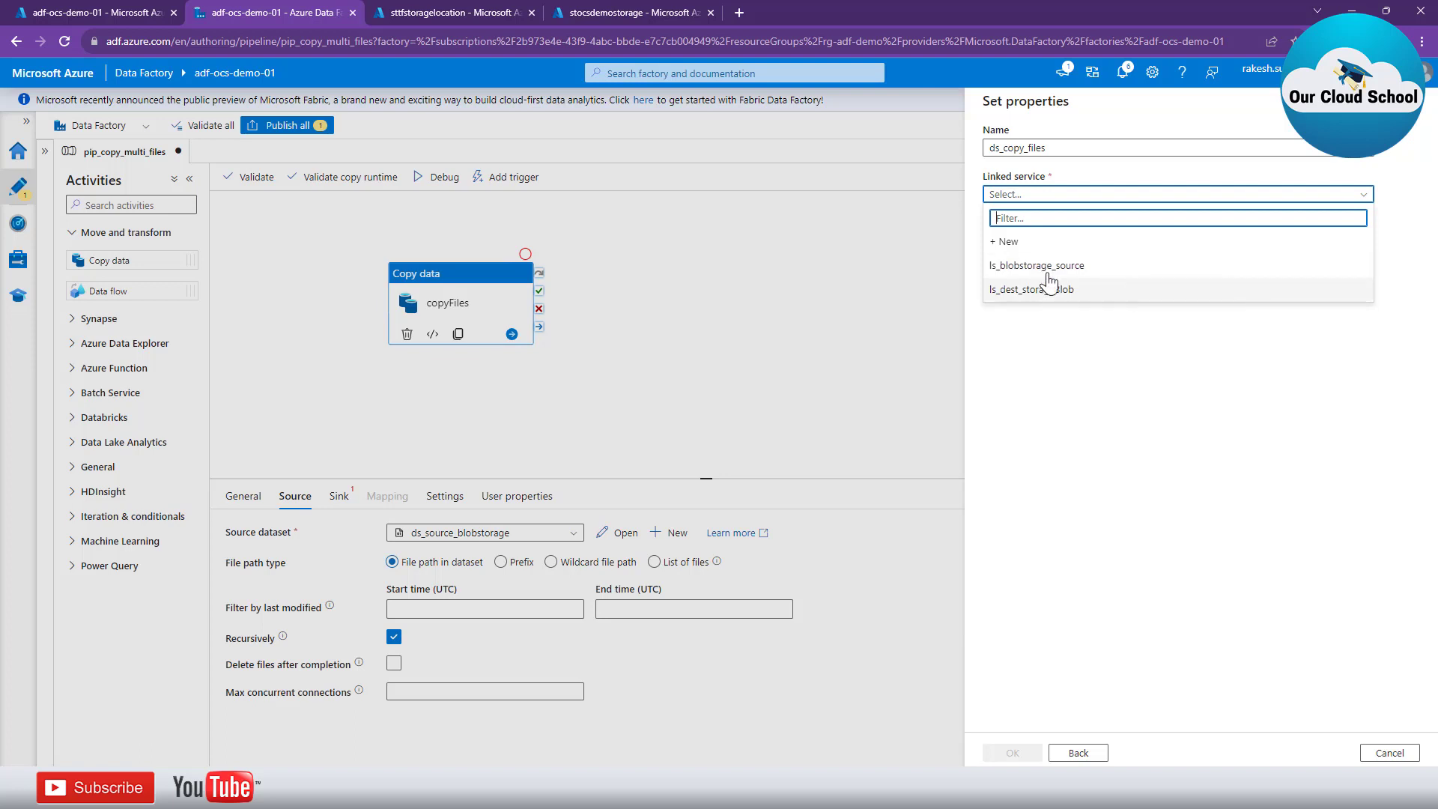
left_click(1077, 271)
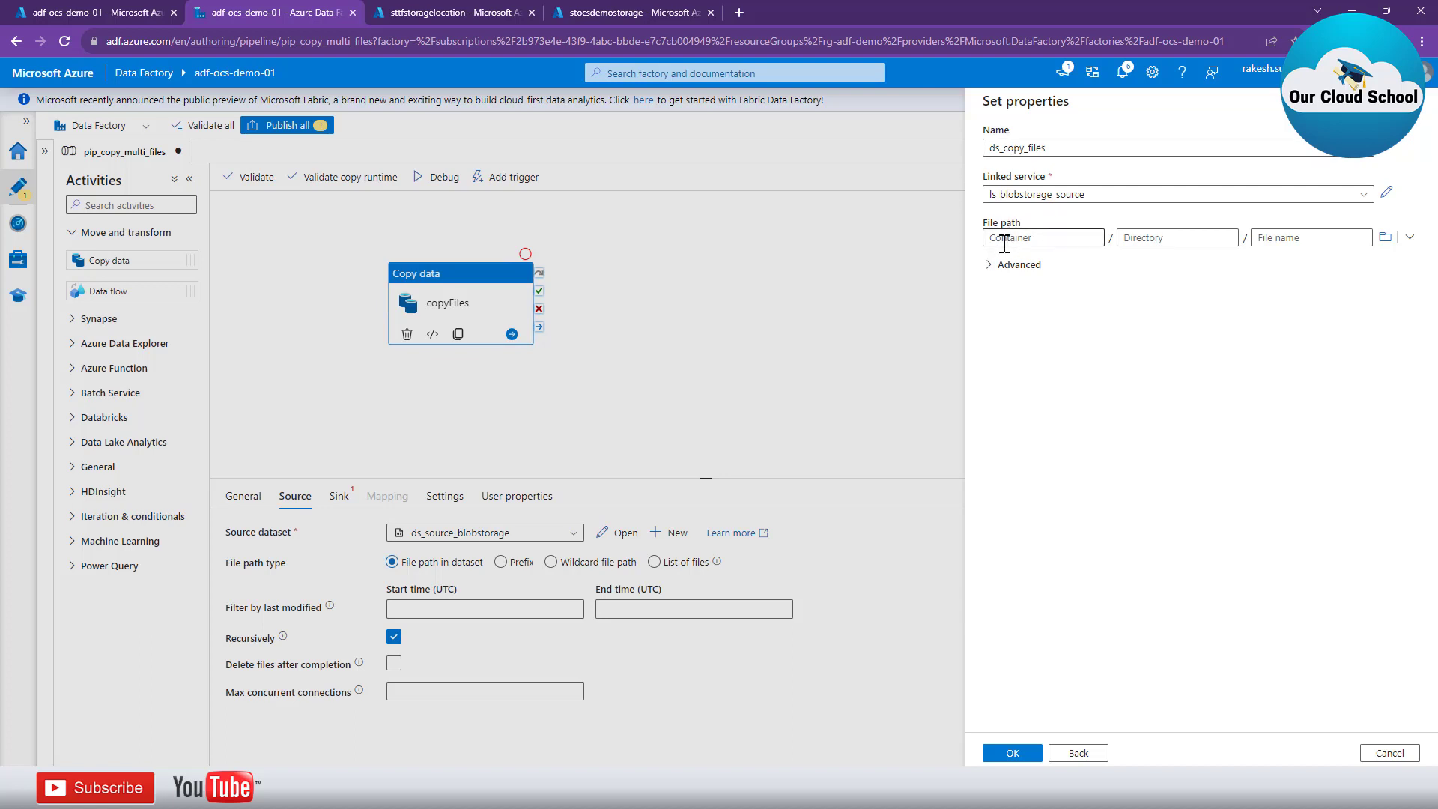
- Set the dataset's file path to the whole input container and expand its advanced options
left_click(1383, 238)
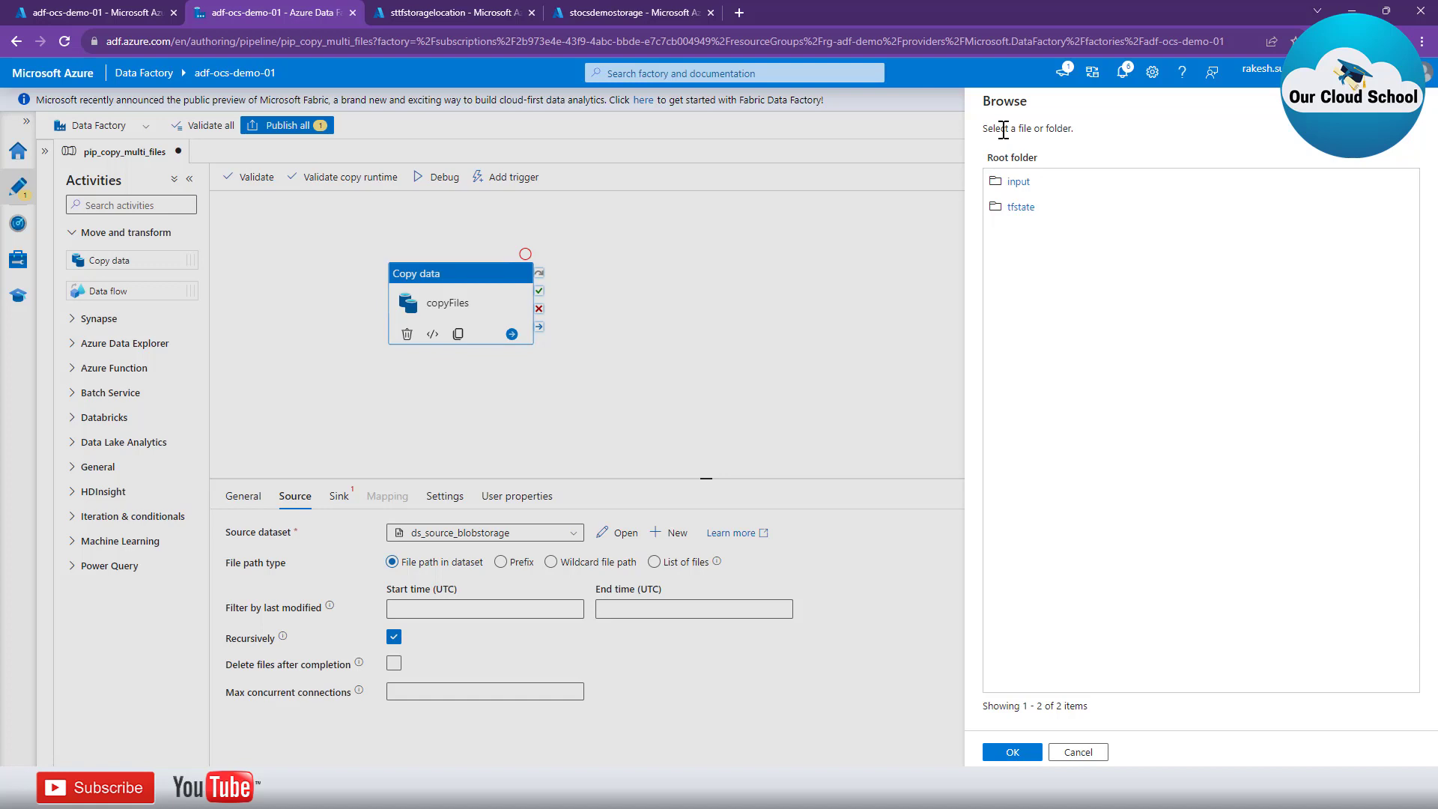
left_click(1023, 190)
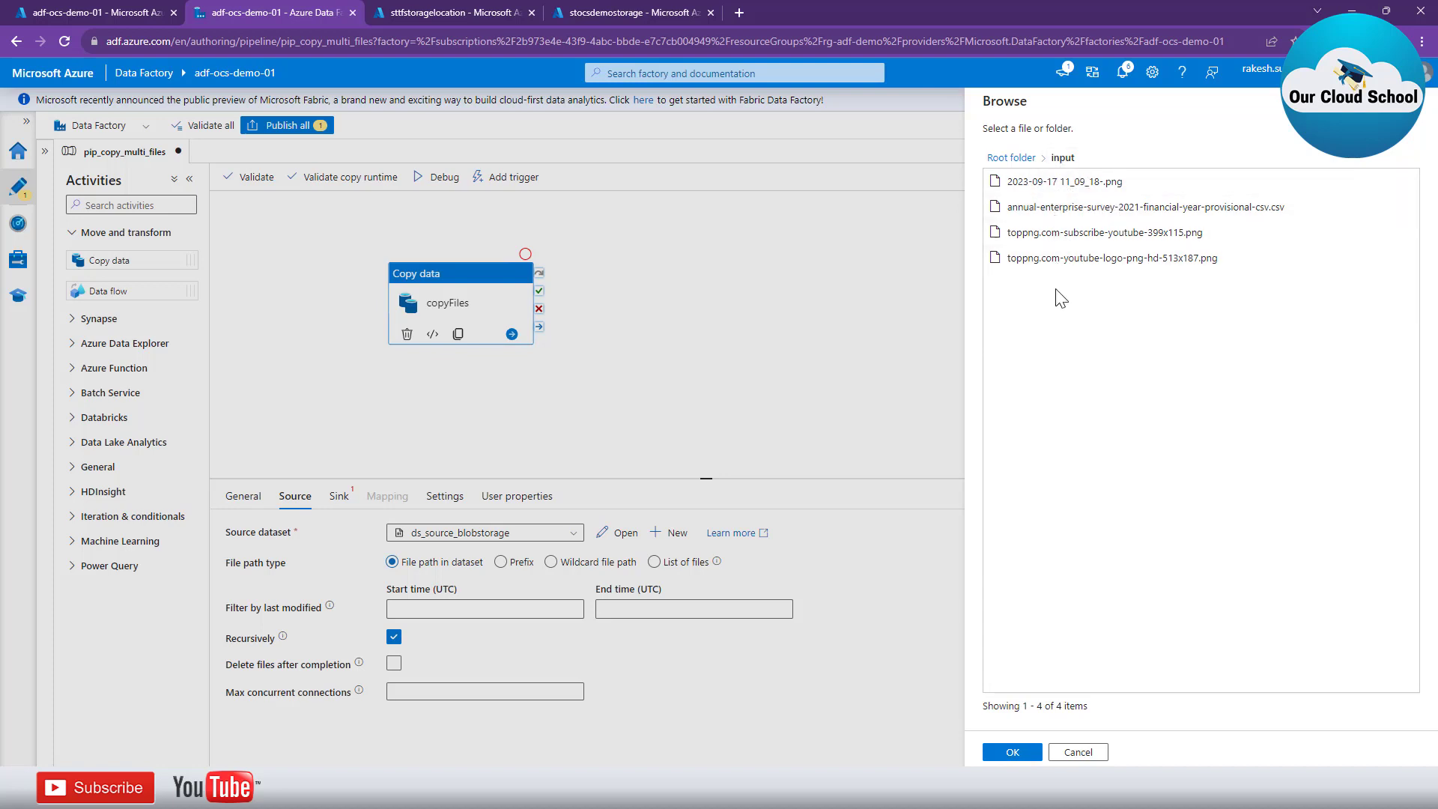
left_click(1013, 752)
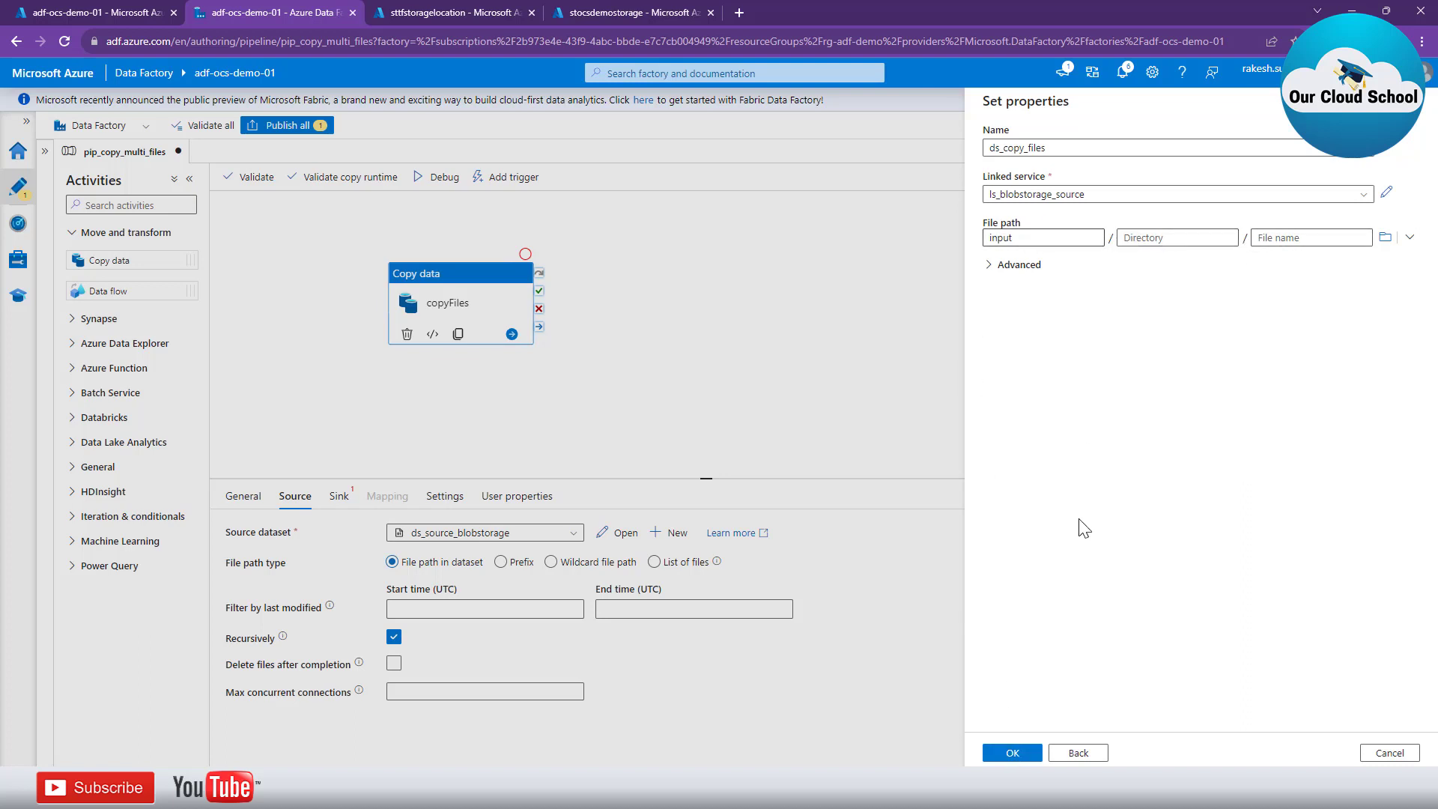
left_click(1017, 756)
left_click(990, 266)
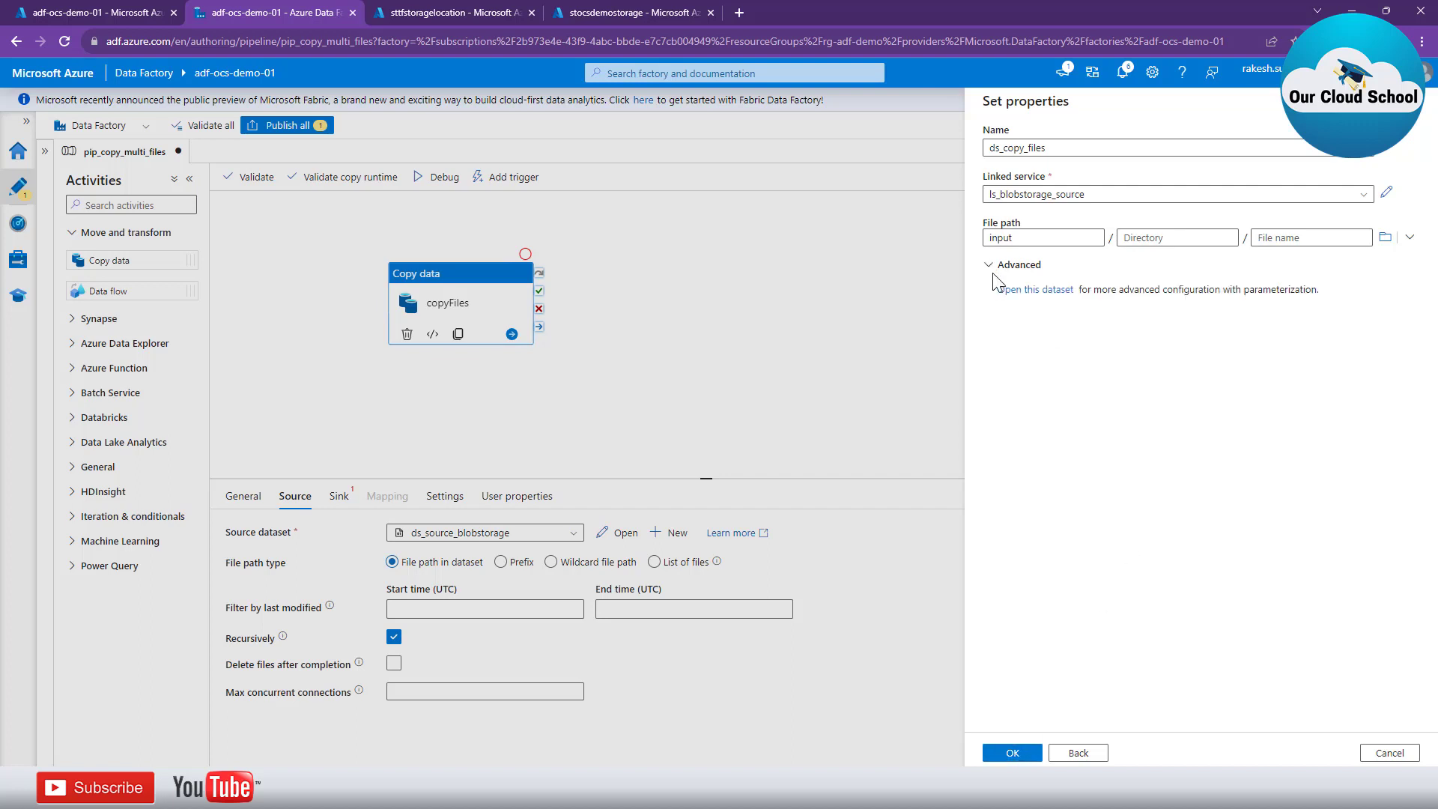
- Create the ds_copy_files dataset with these properties and select ds_dest_blobstorage as the sink dataset of the copyFiles activity
left_click(1010, 753)
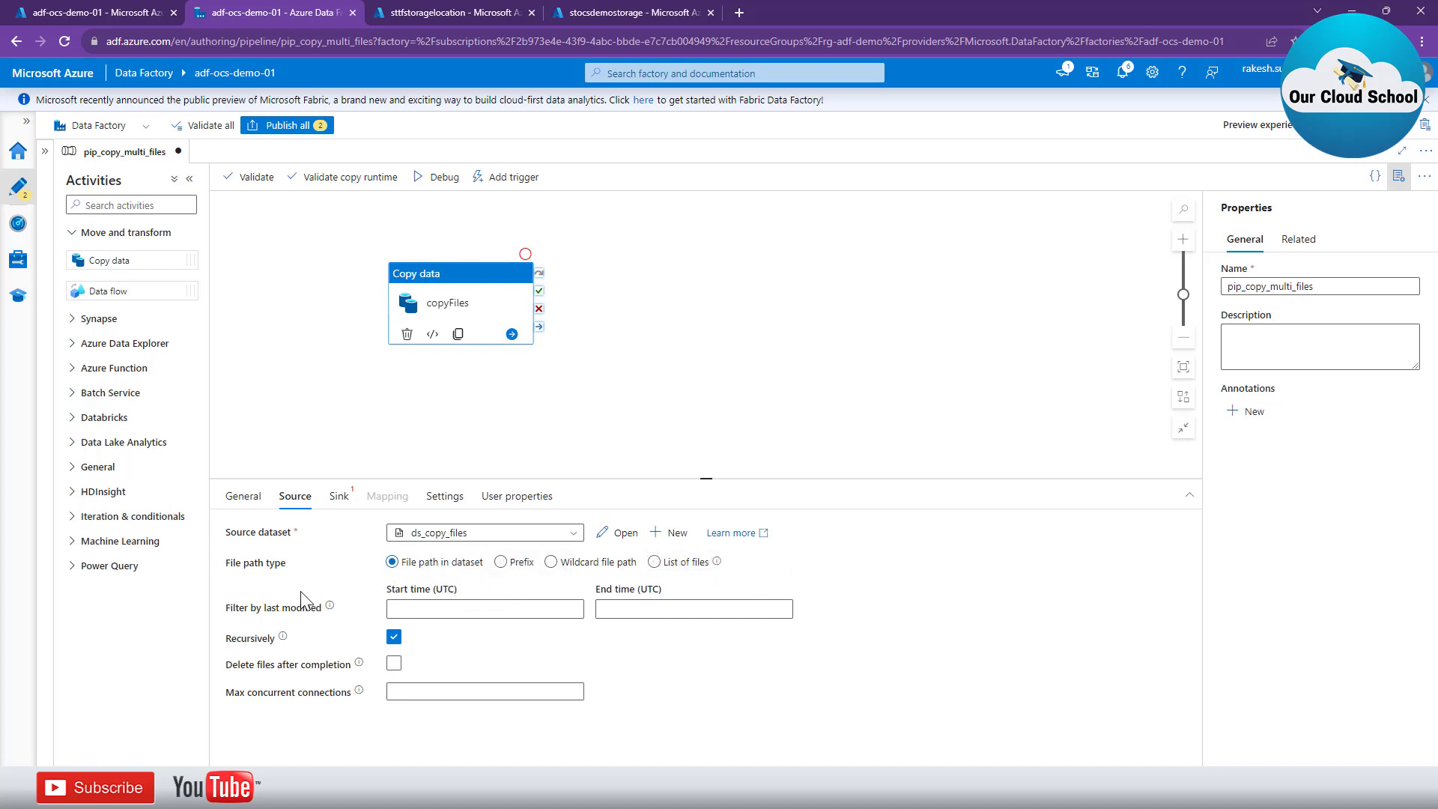
left_click(340, 511)
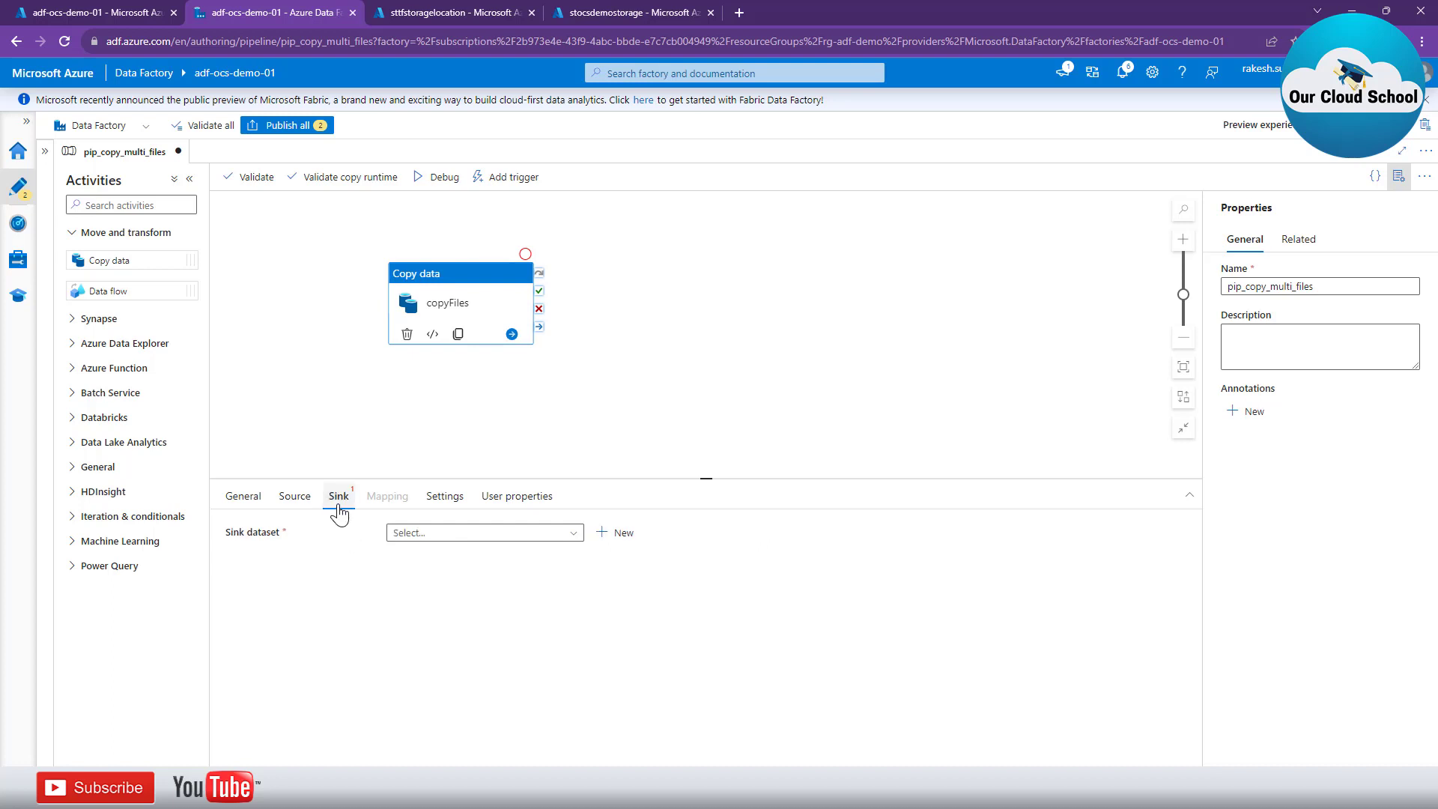
left_click(432, 538)
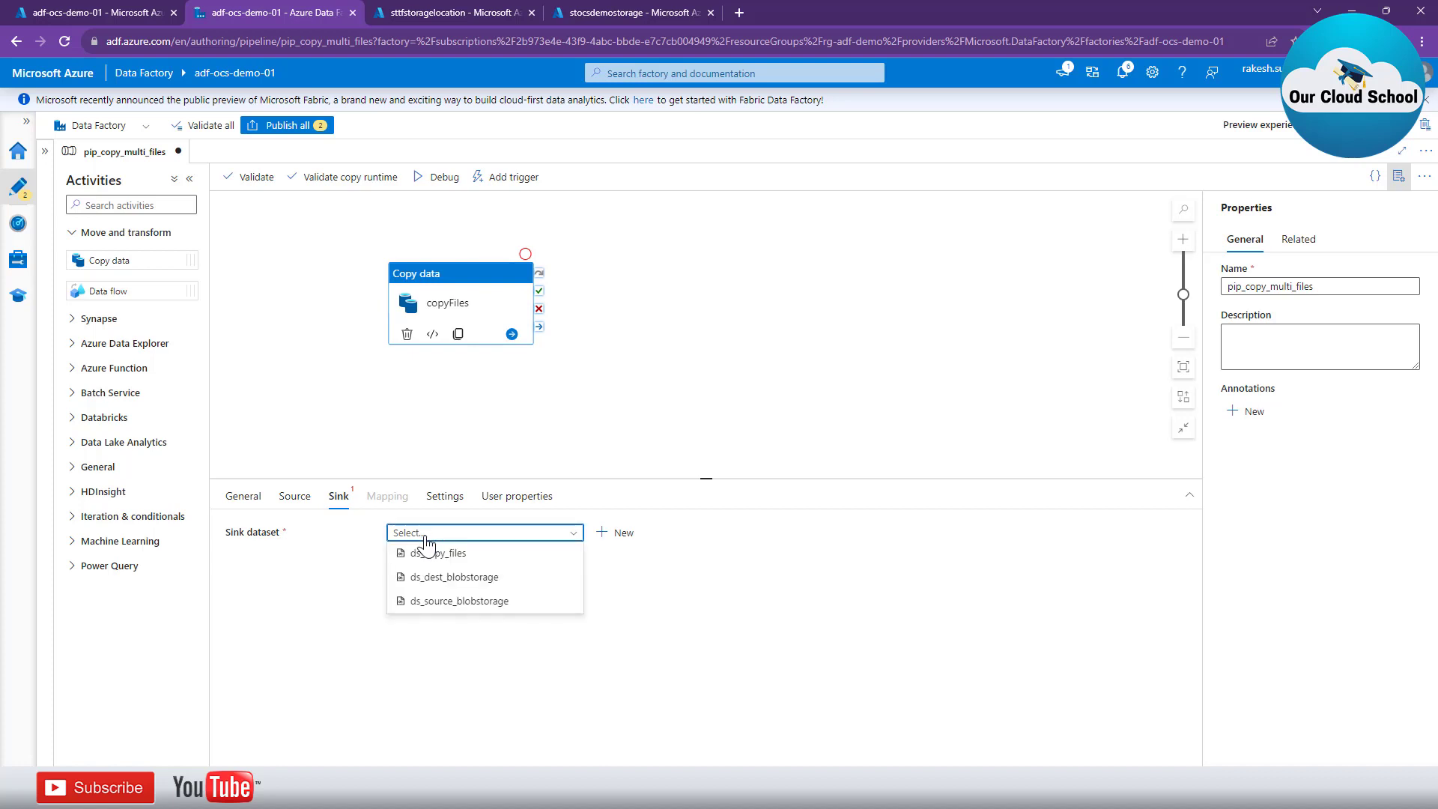
left_click(427, 578)
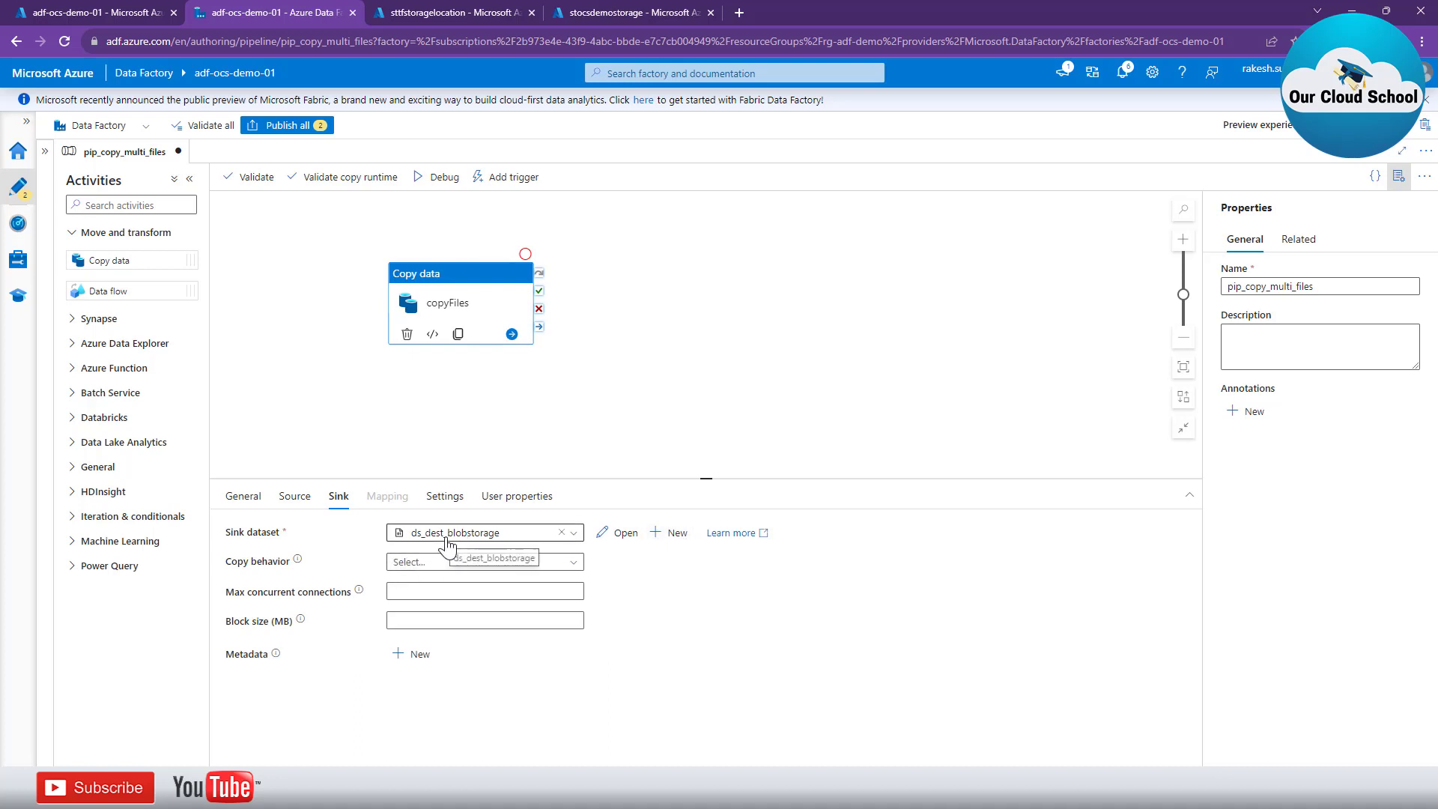
- Review the linked service settings of the ds_dest_blobstorage dataset and the copy behavior options available for the sink
left_click(619, 536)
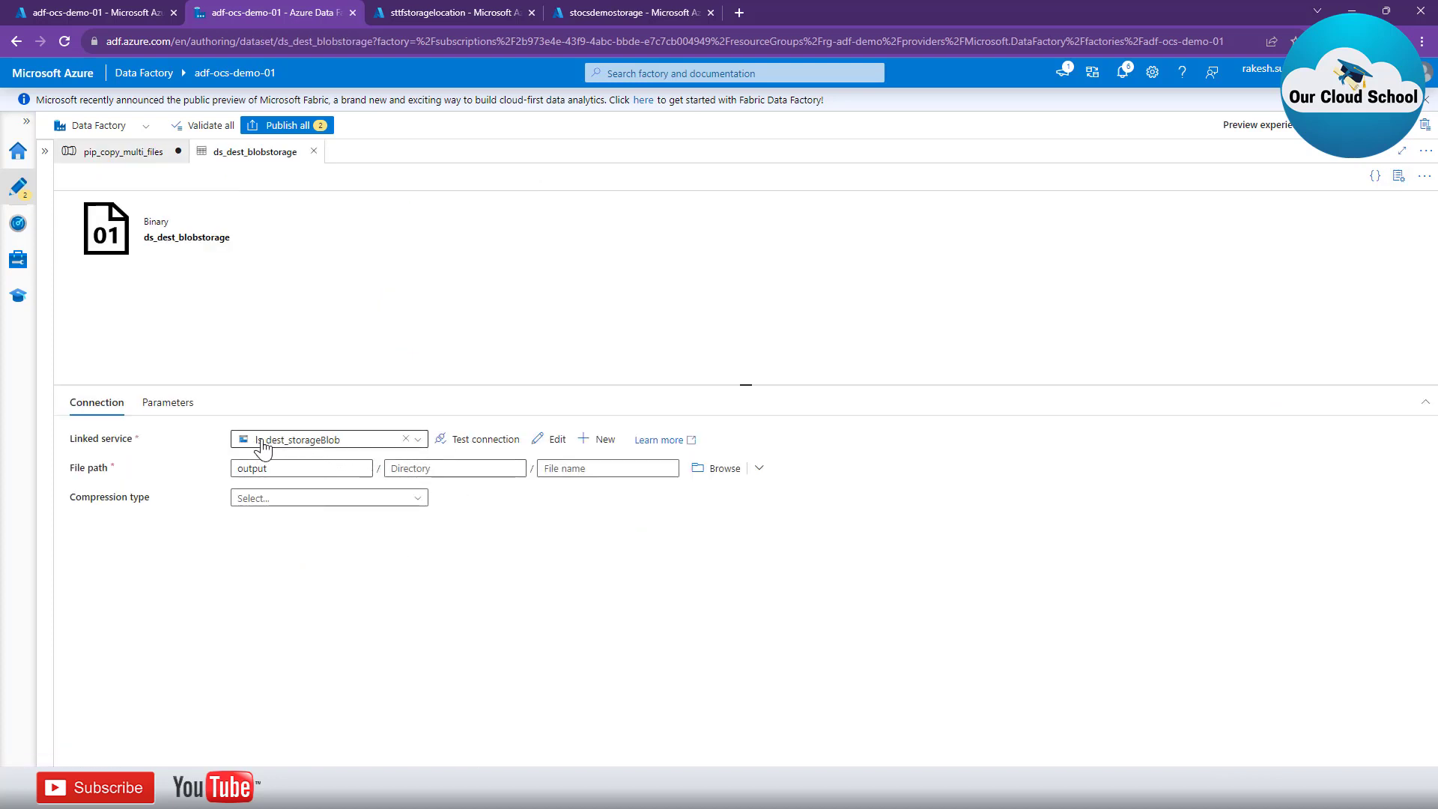
left_click(540, 446)
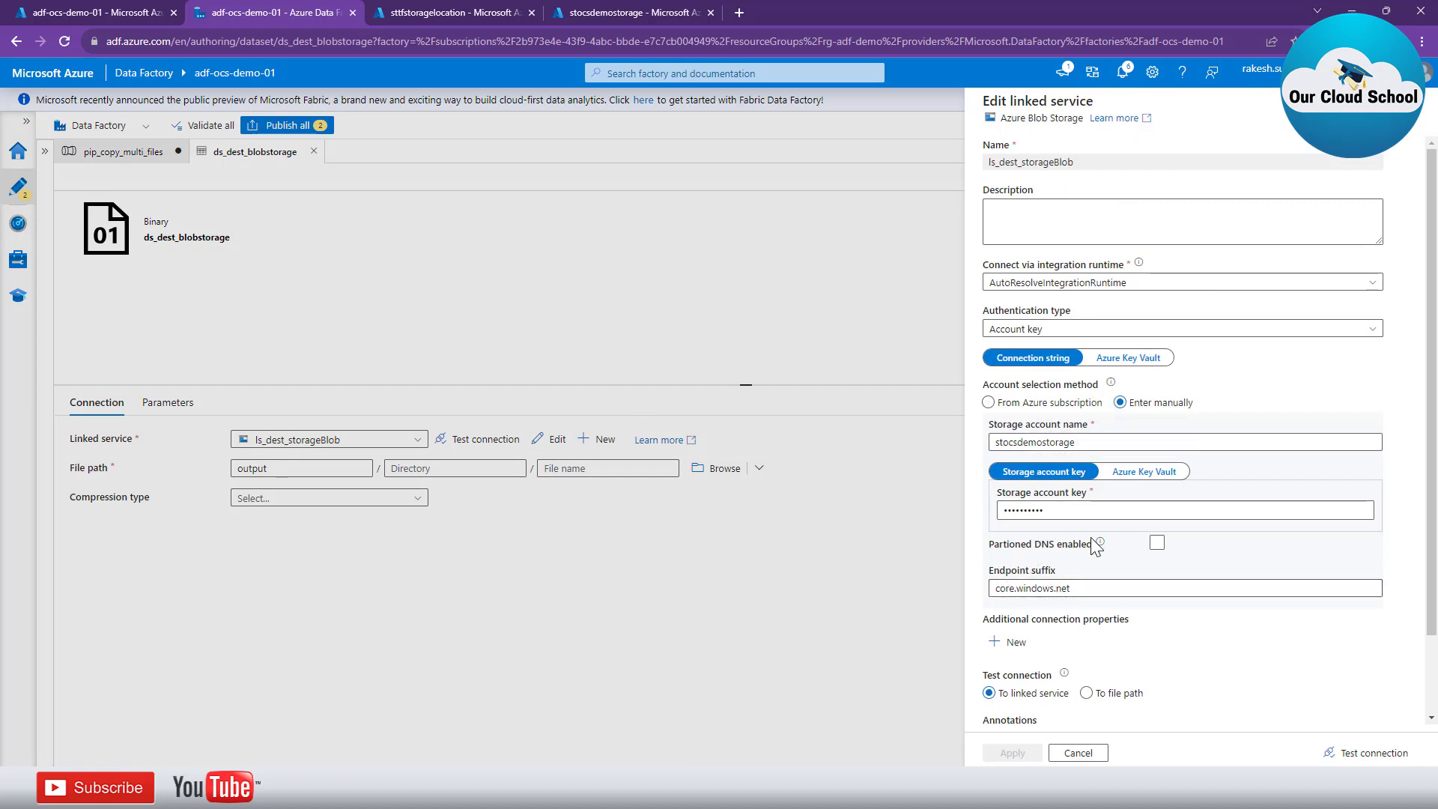
scroll(1167, 588, "down", 1)
scroll(1041, 596, "up", 1)
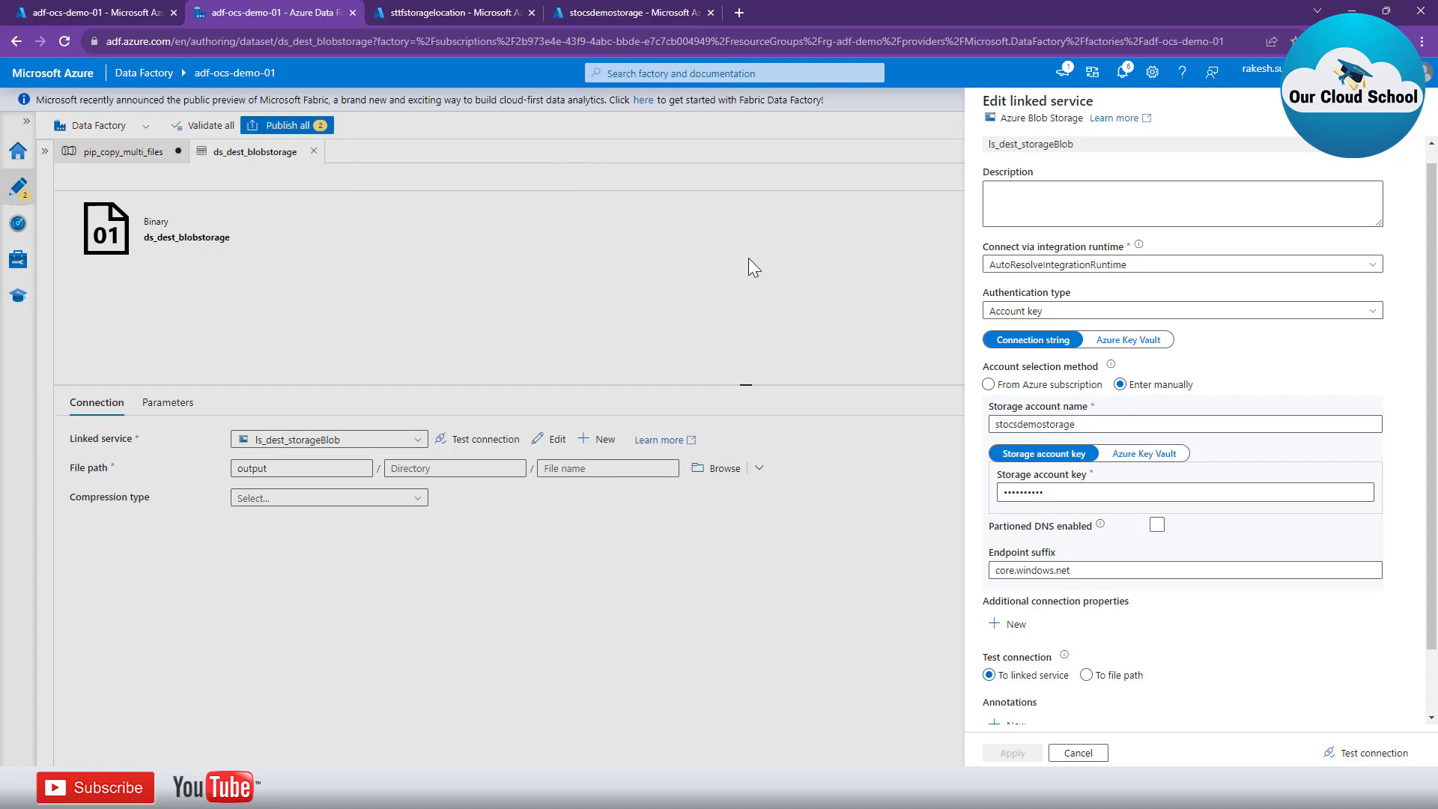
left_click(1078, 753)
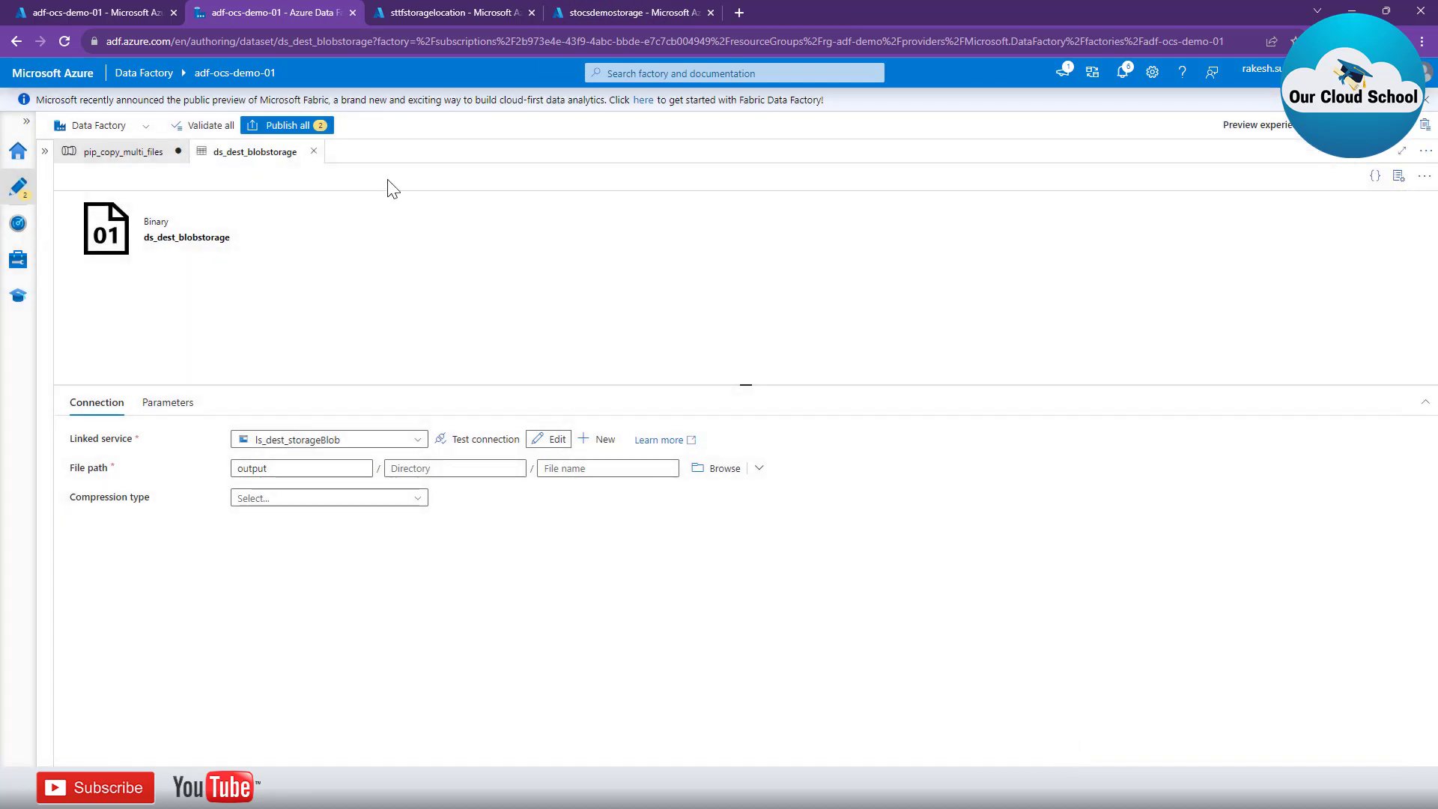
left_click(314, 152)
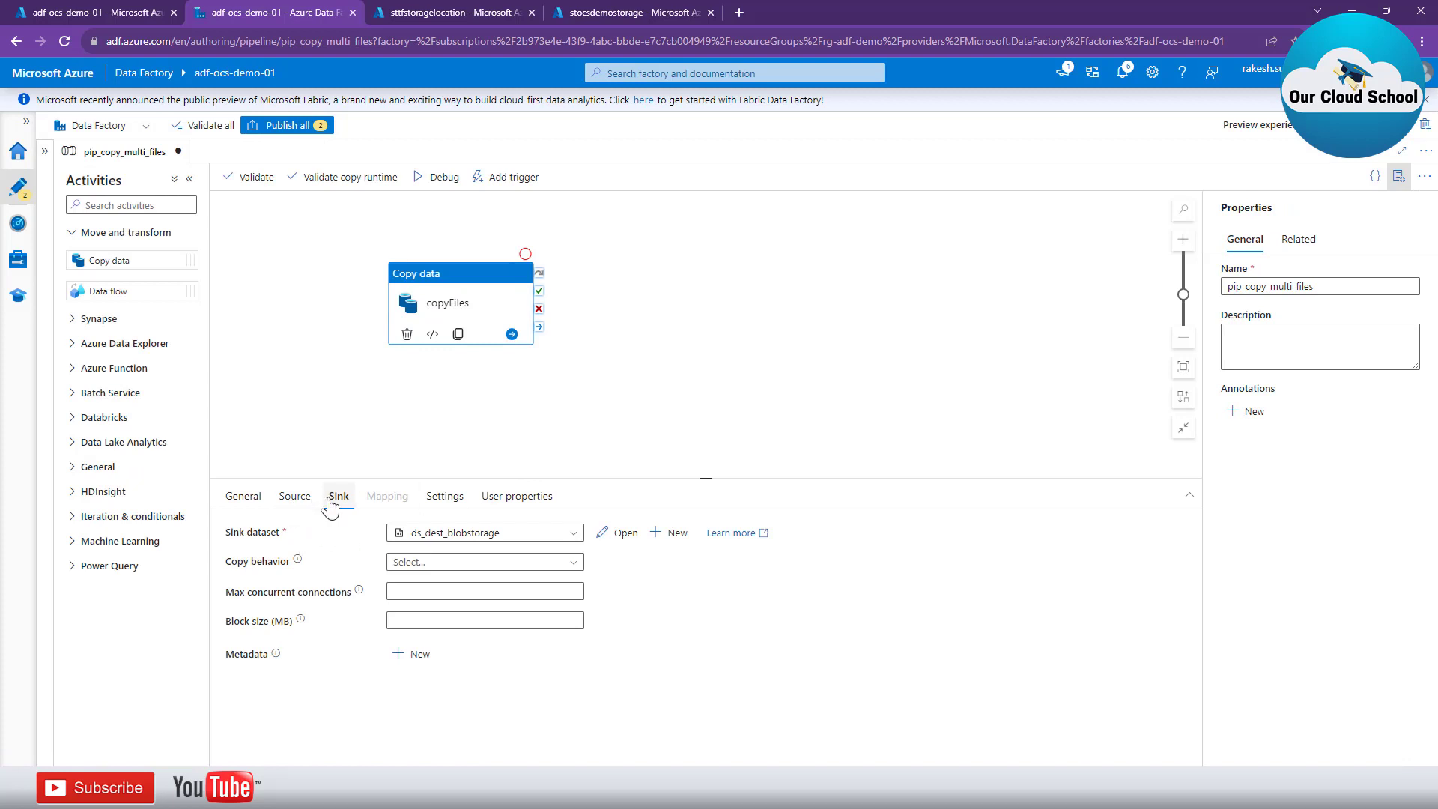
left_click(438, 563)
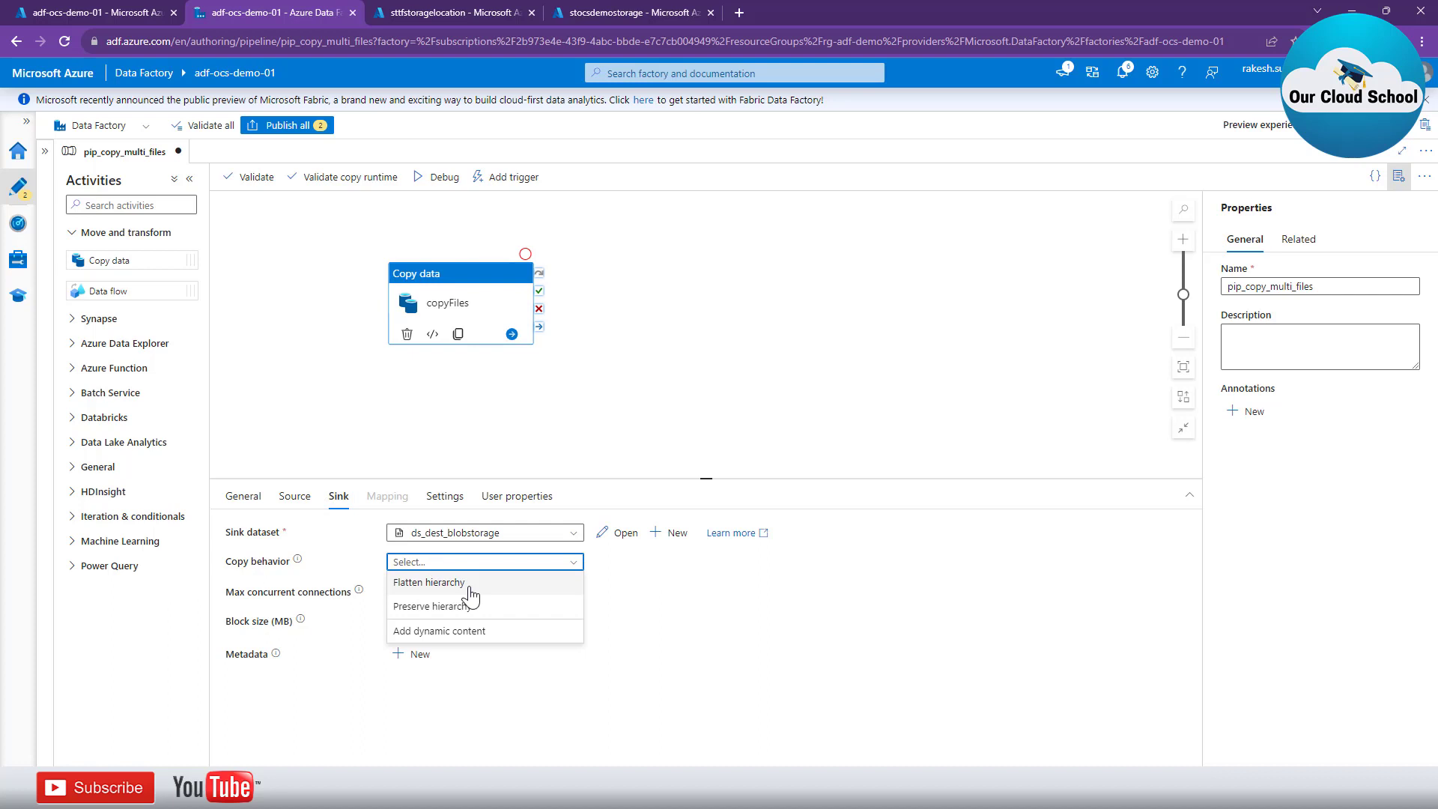
left_click(737, 627)
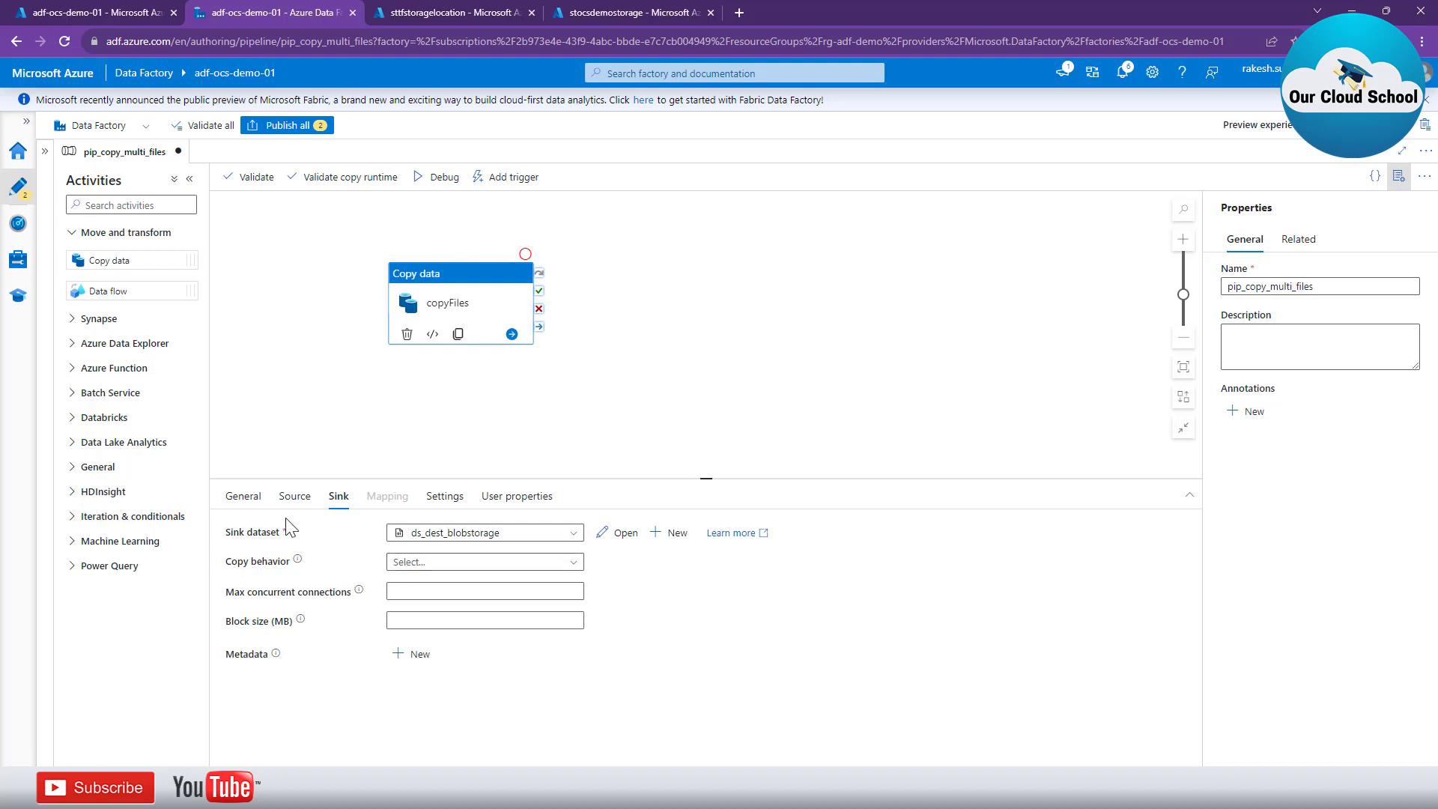
- Validate the pip_copy_multi_files pipeline and dismiss the validation output
left_click(270, 369)
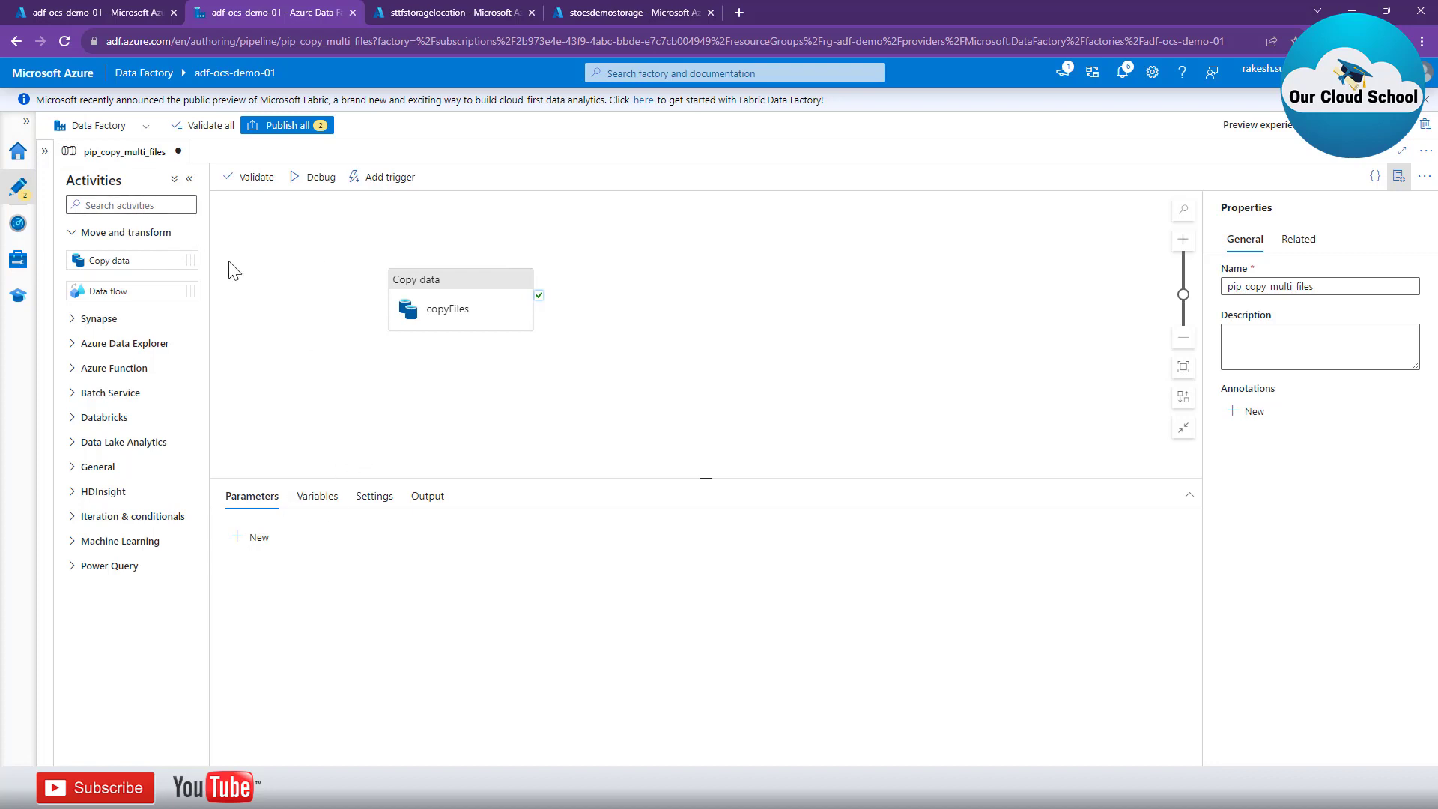
left_click_drag(323, 235, 345, 282)
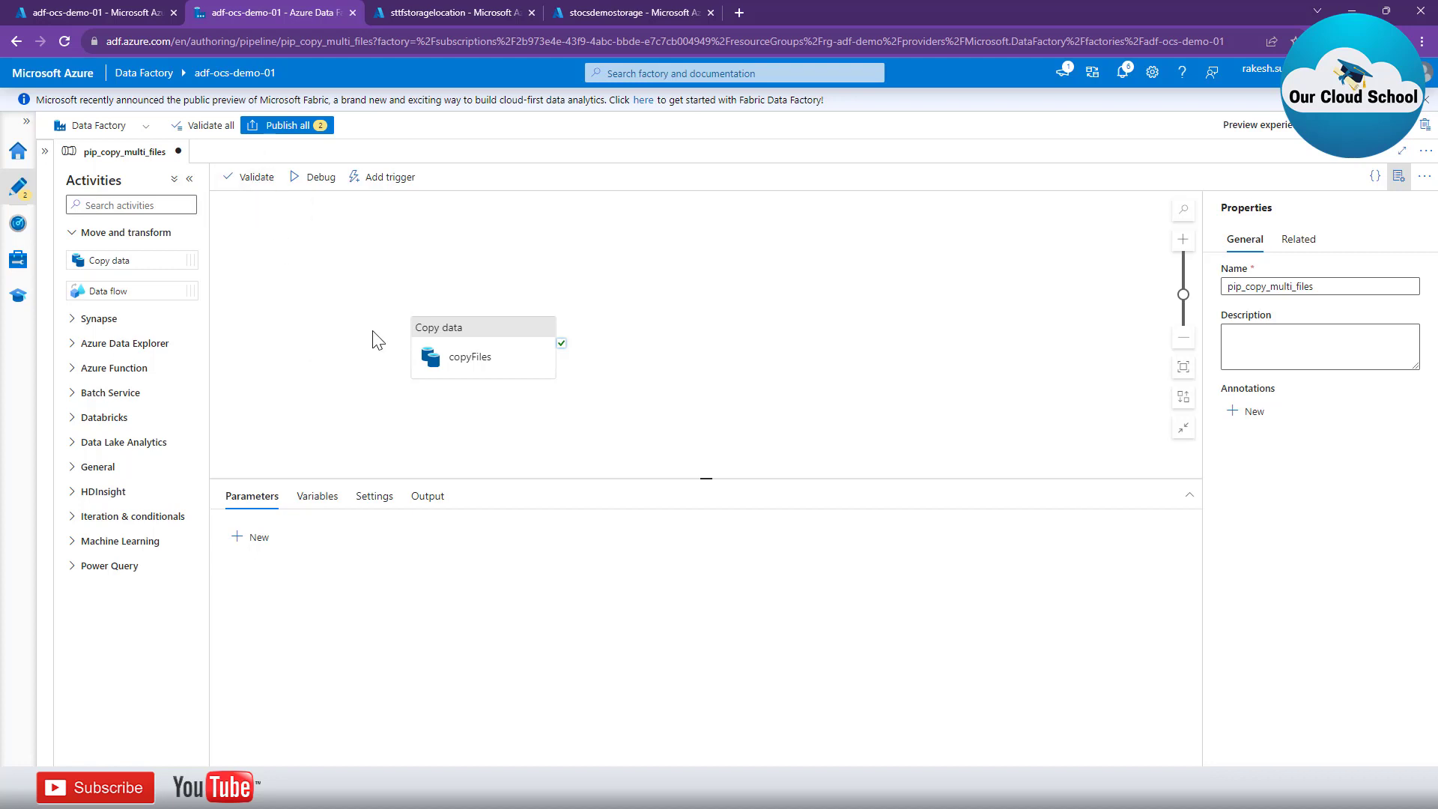
left_click(259, 183)
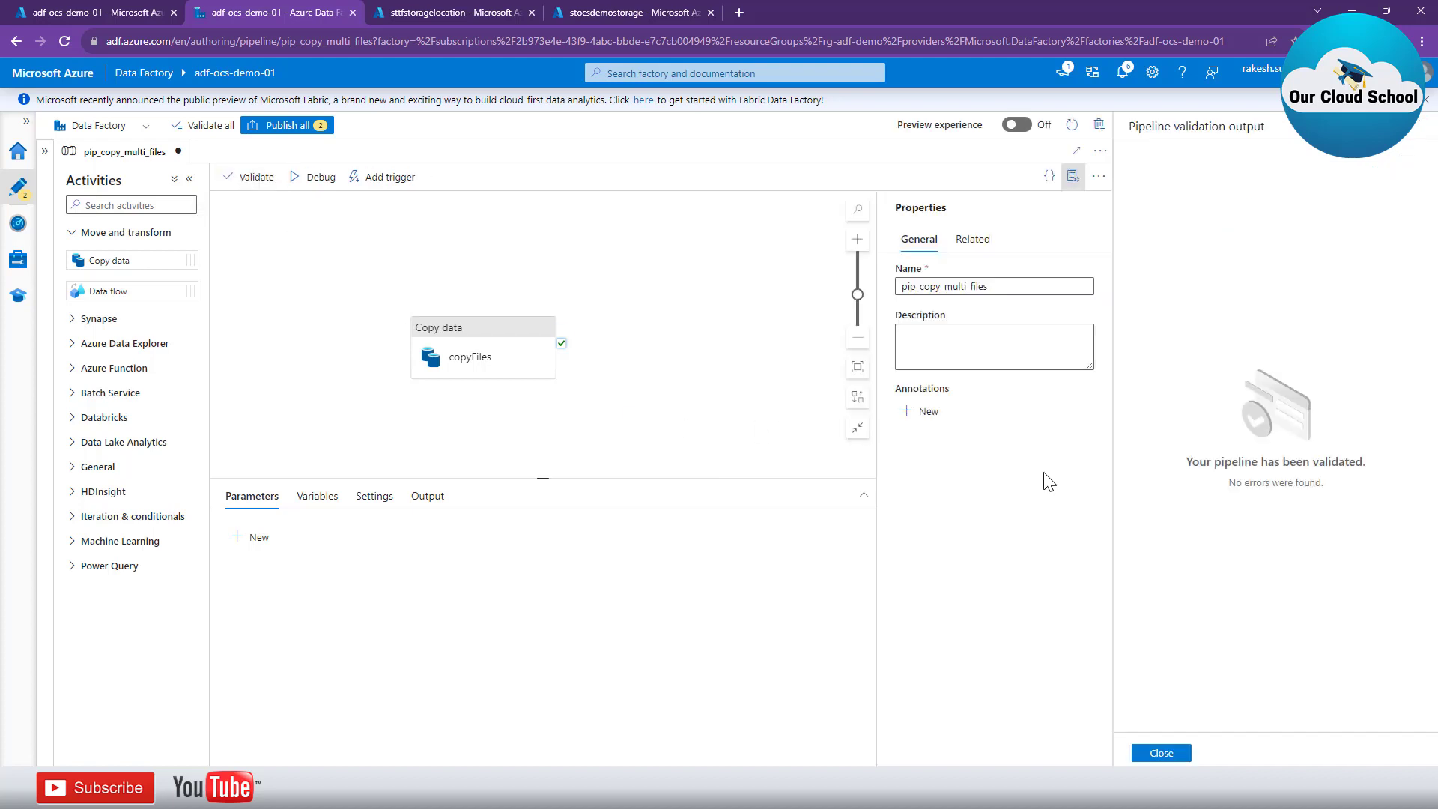
left_click_drag(1164, 474, 1374, 482)
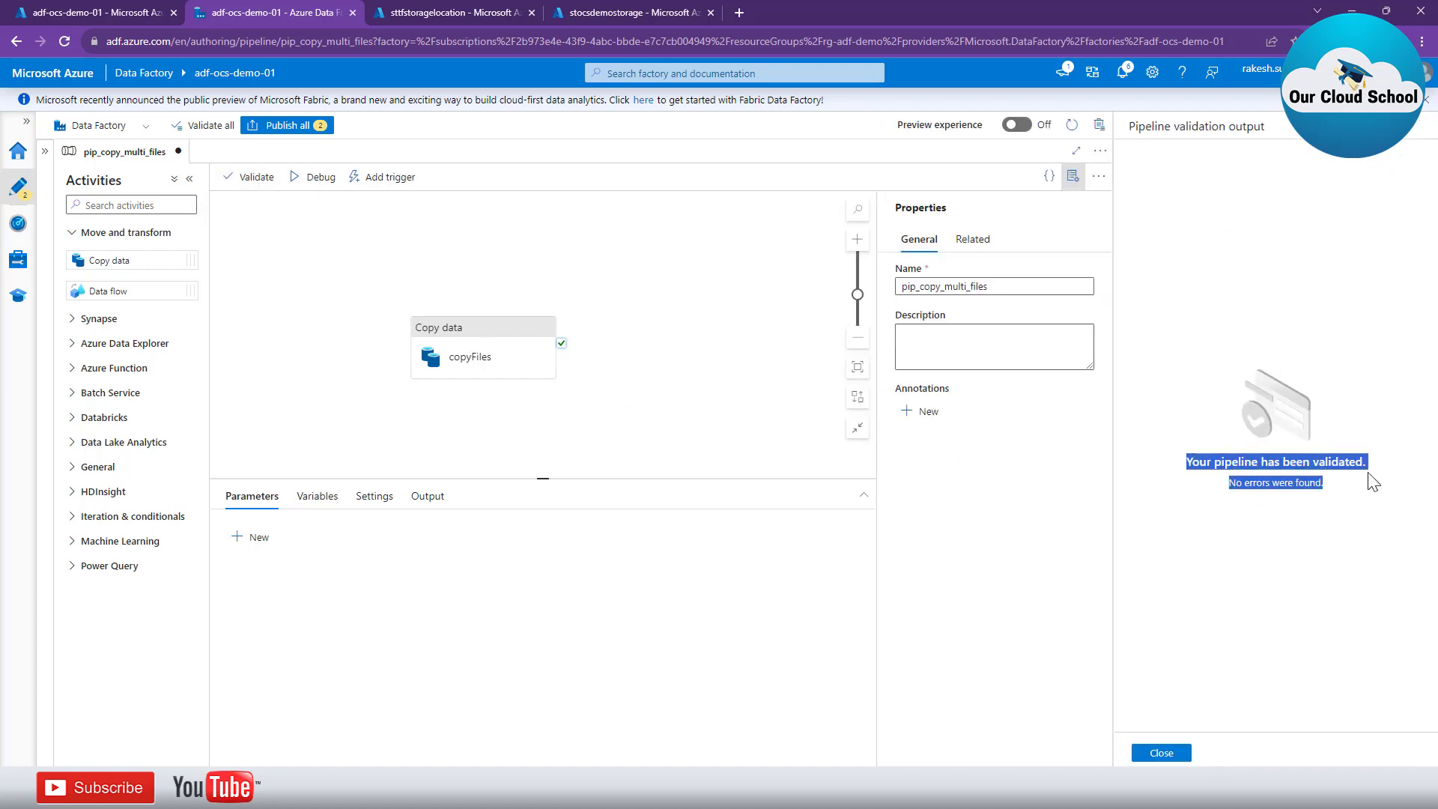
left_click(1161, 753)
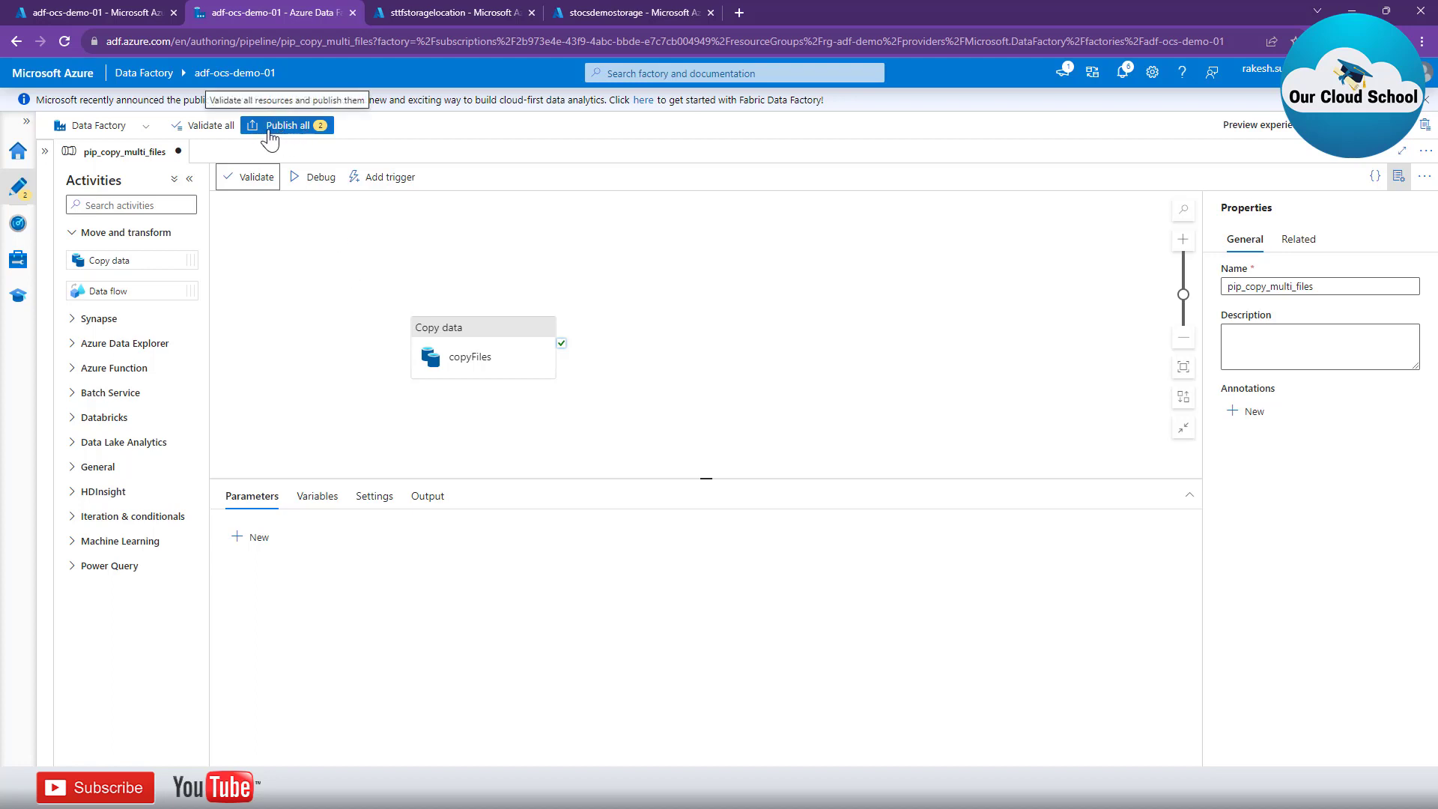
- Publish the pending pipeline pip_copy_multi_files and dataset ds_copy_files, and check the publishing progress in the notifications
left_click(45, 151)
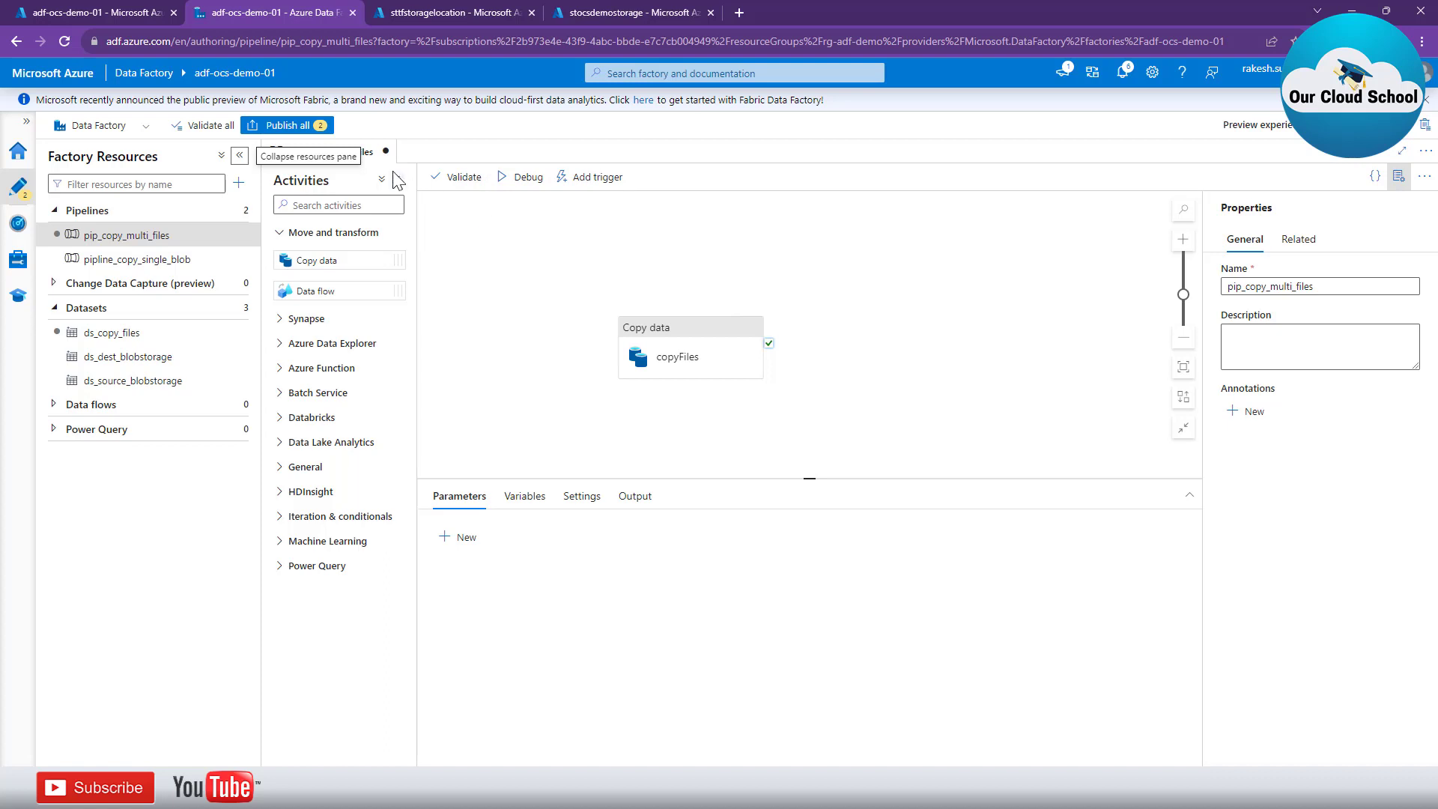
left_click(307, 125)
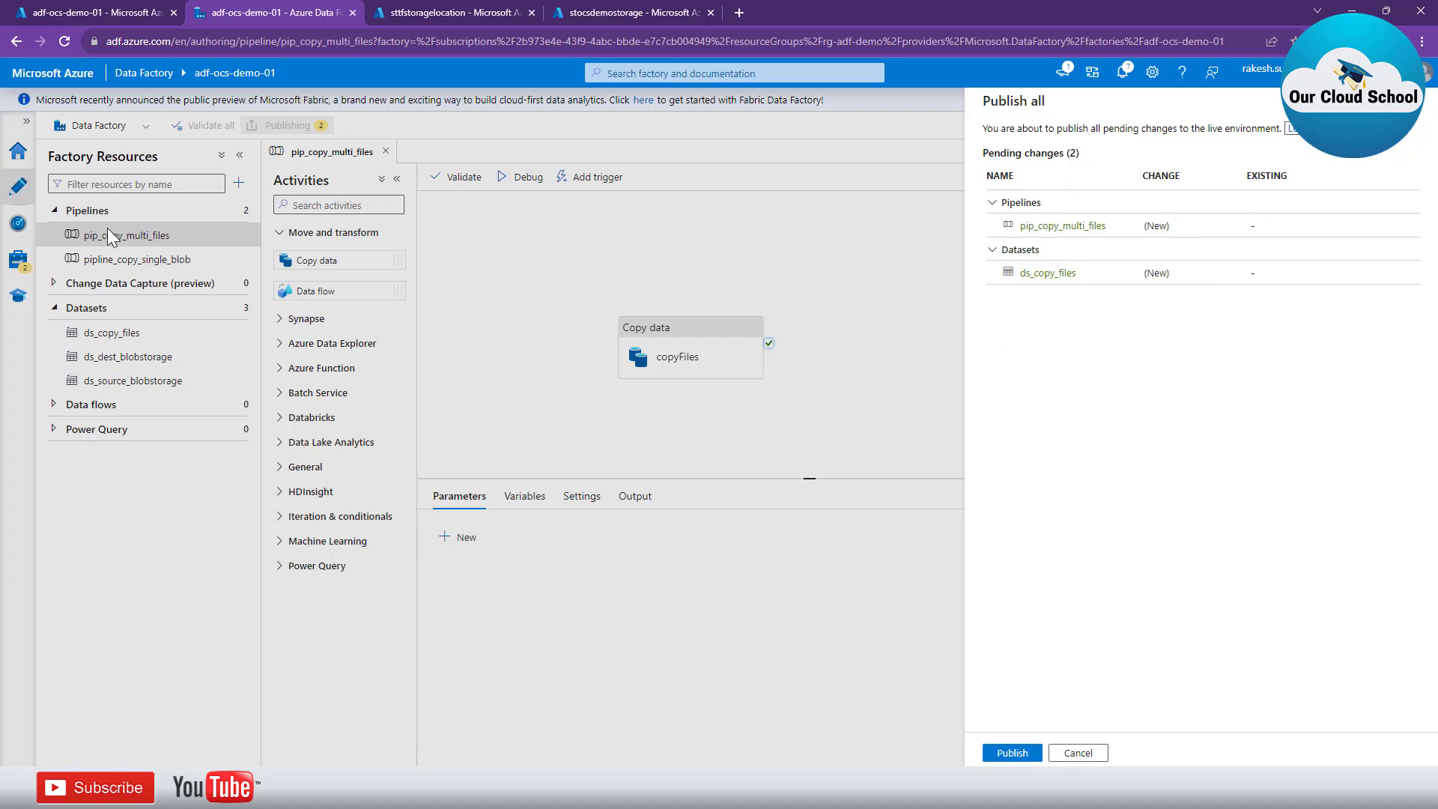
left_click(998, 755)
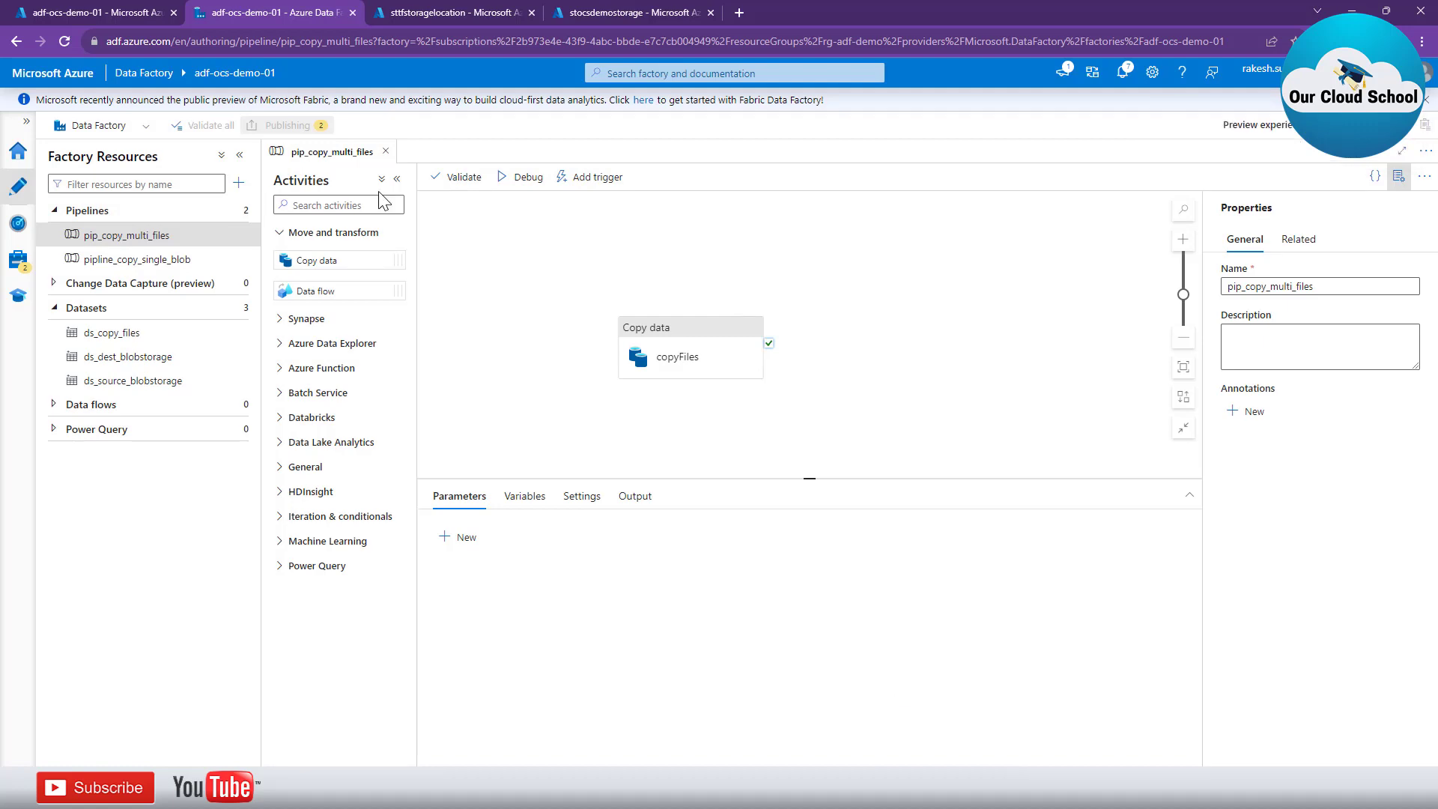
left_click(1123, 73)
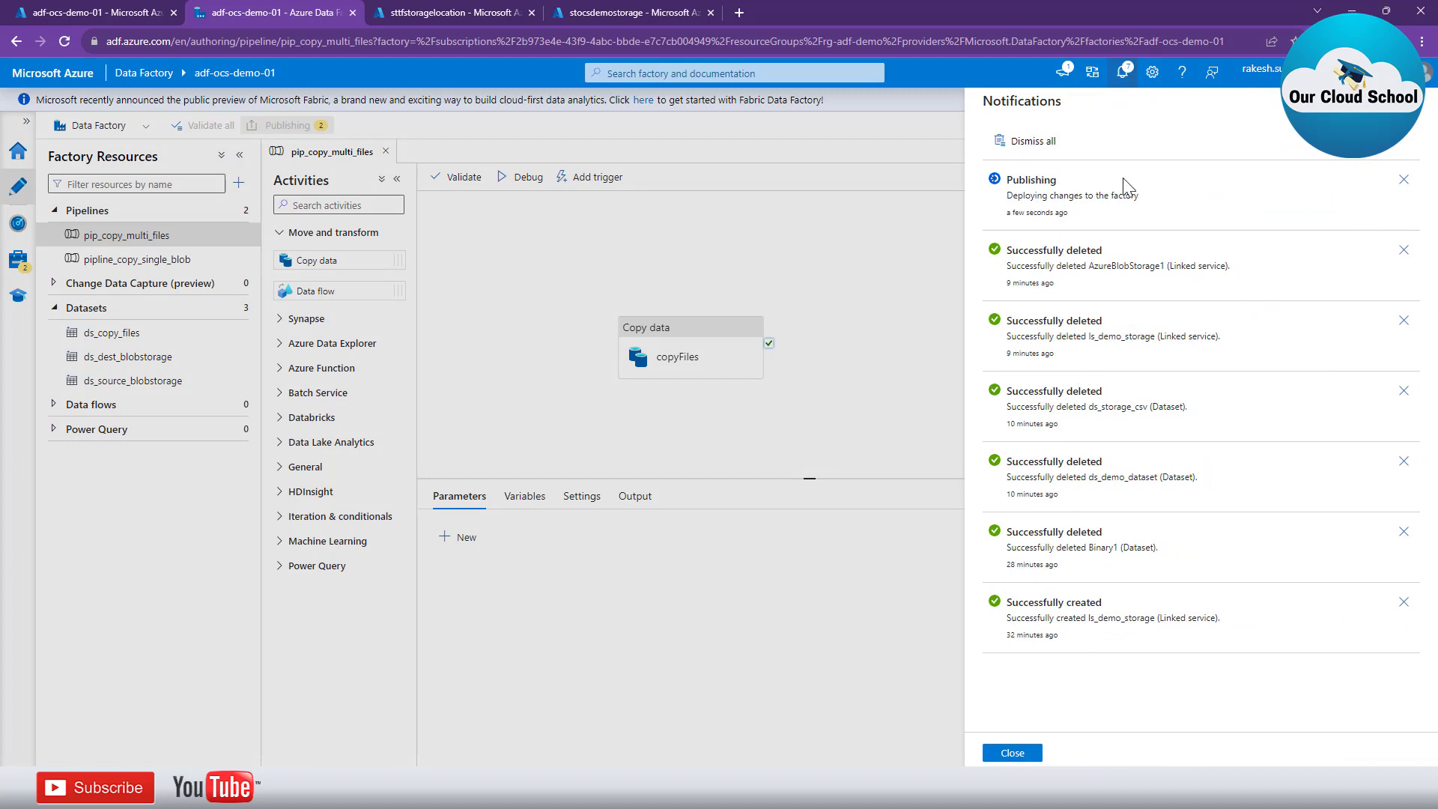
left_click(1012, 752)
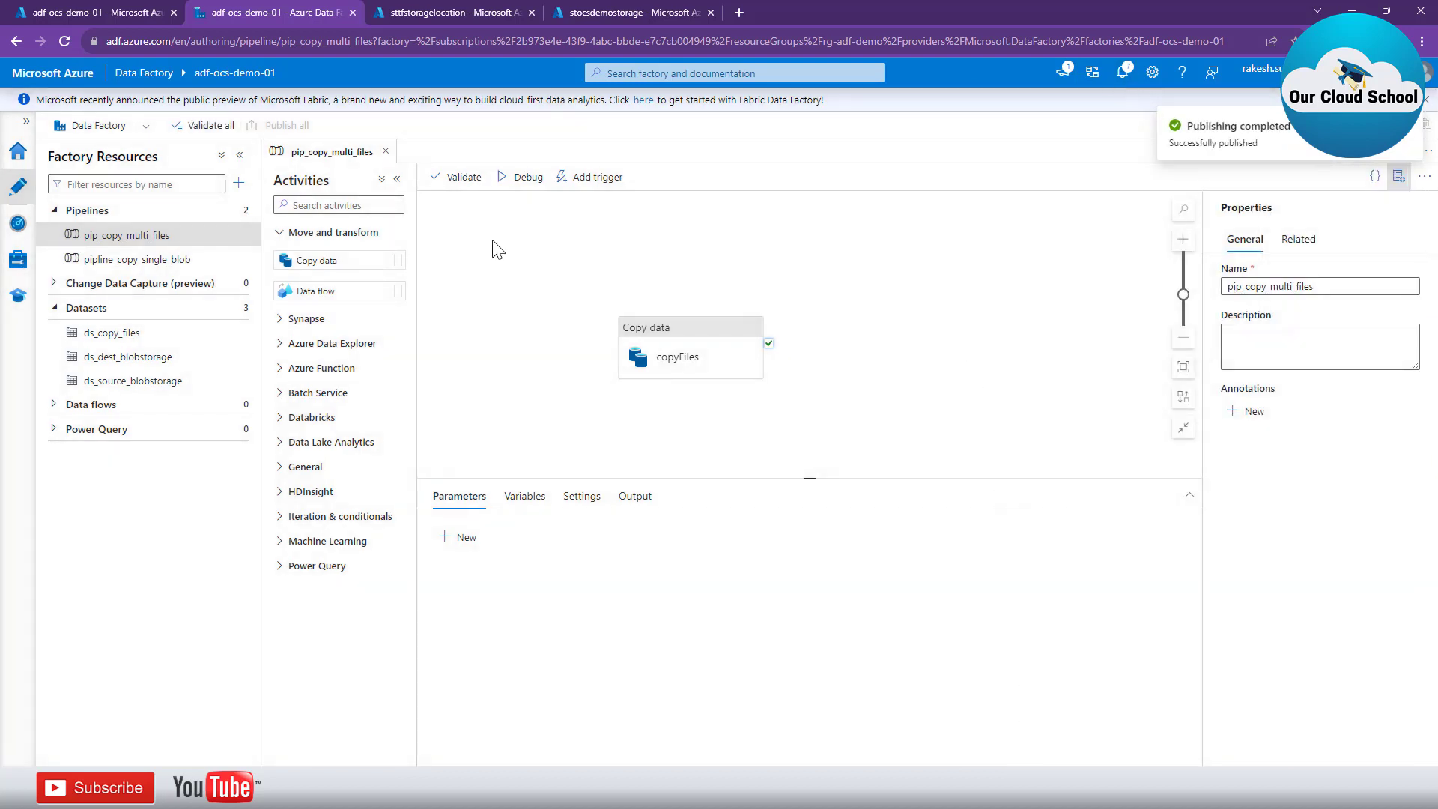
- Start a debug run of pip_copy_multi_files, collapse the factory resources, and check the pipeline status
left_click(516, 180)
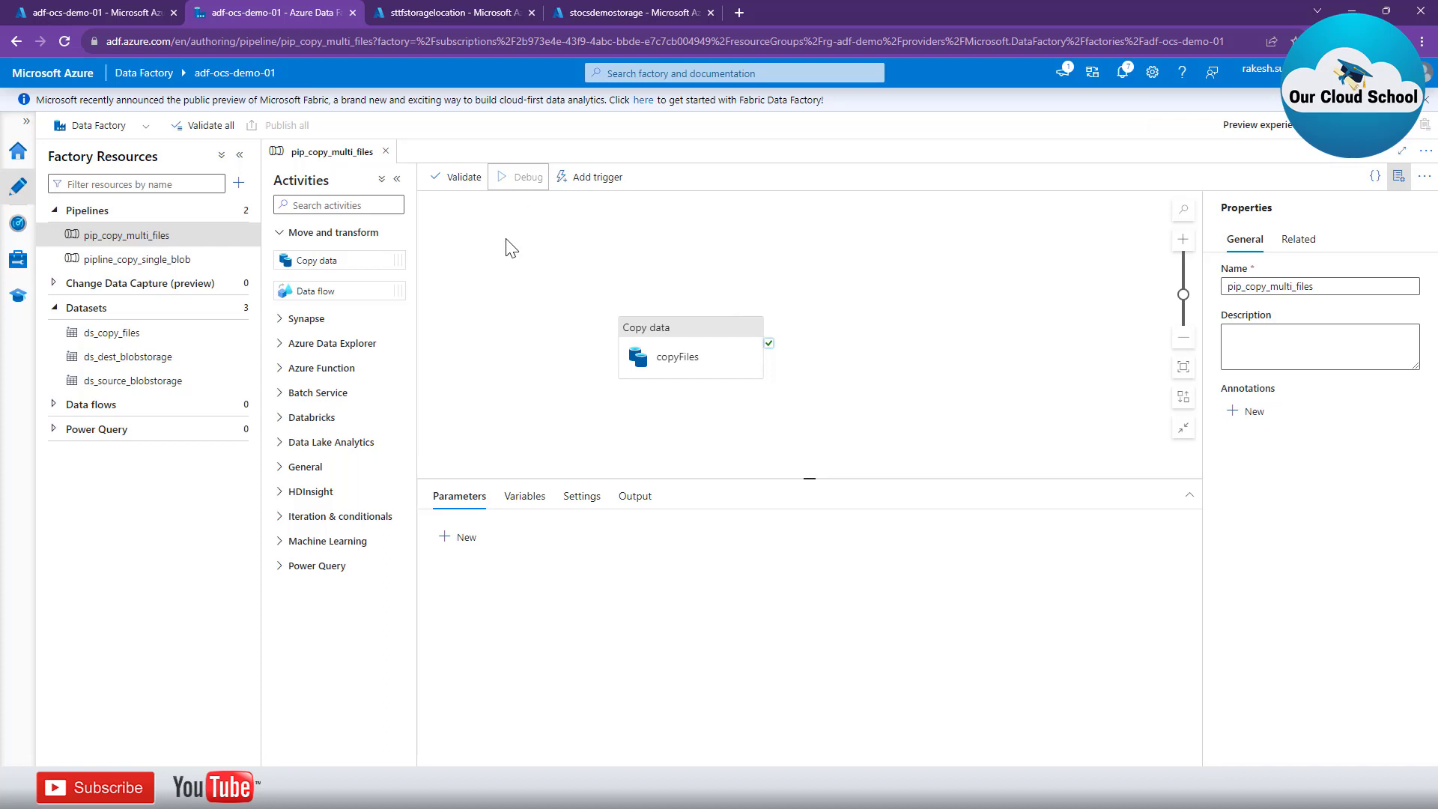
left_click(240, 155)
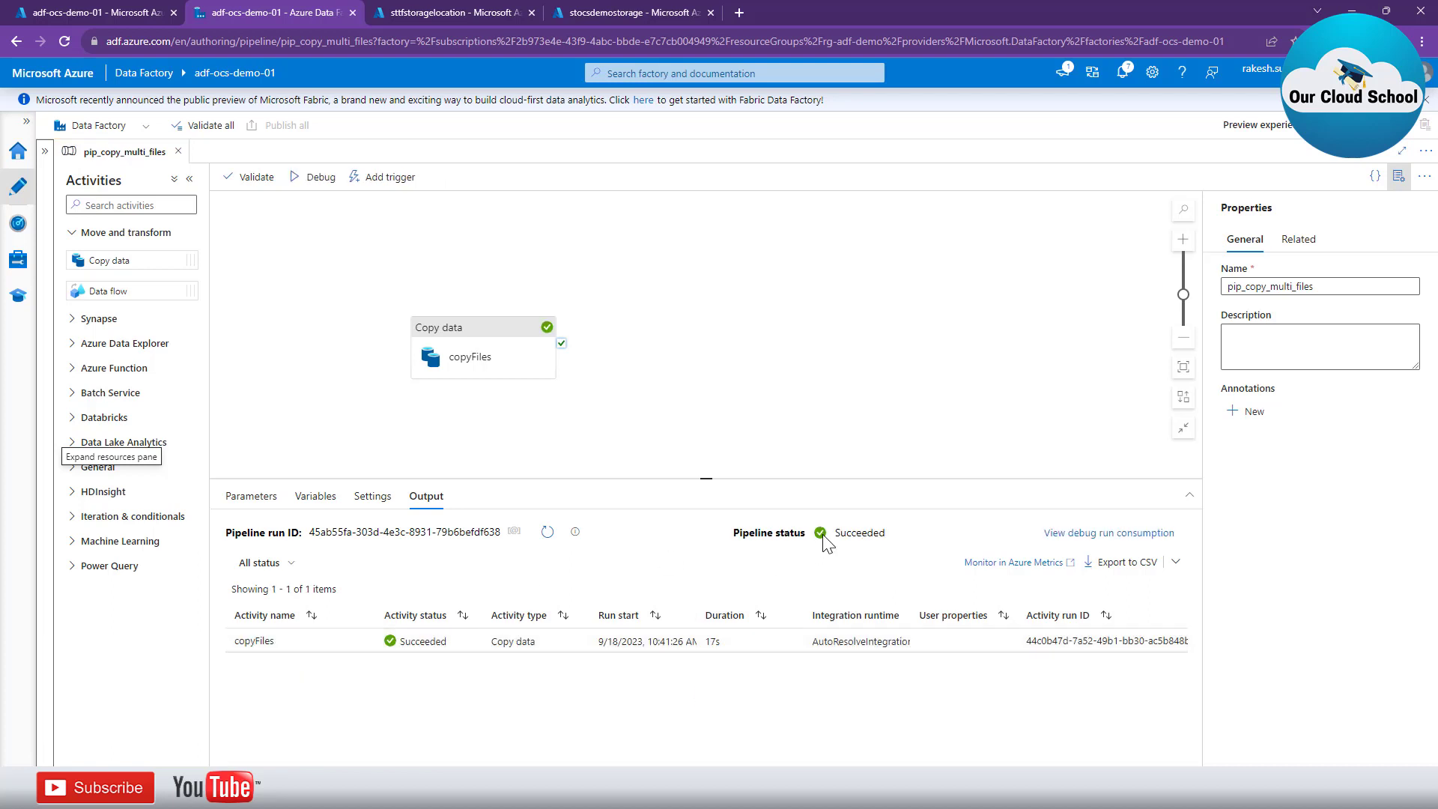
left_click_drag(889, 534, 833, 534)
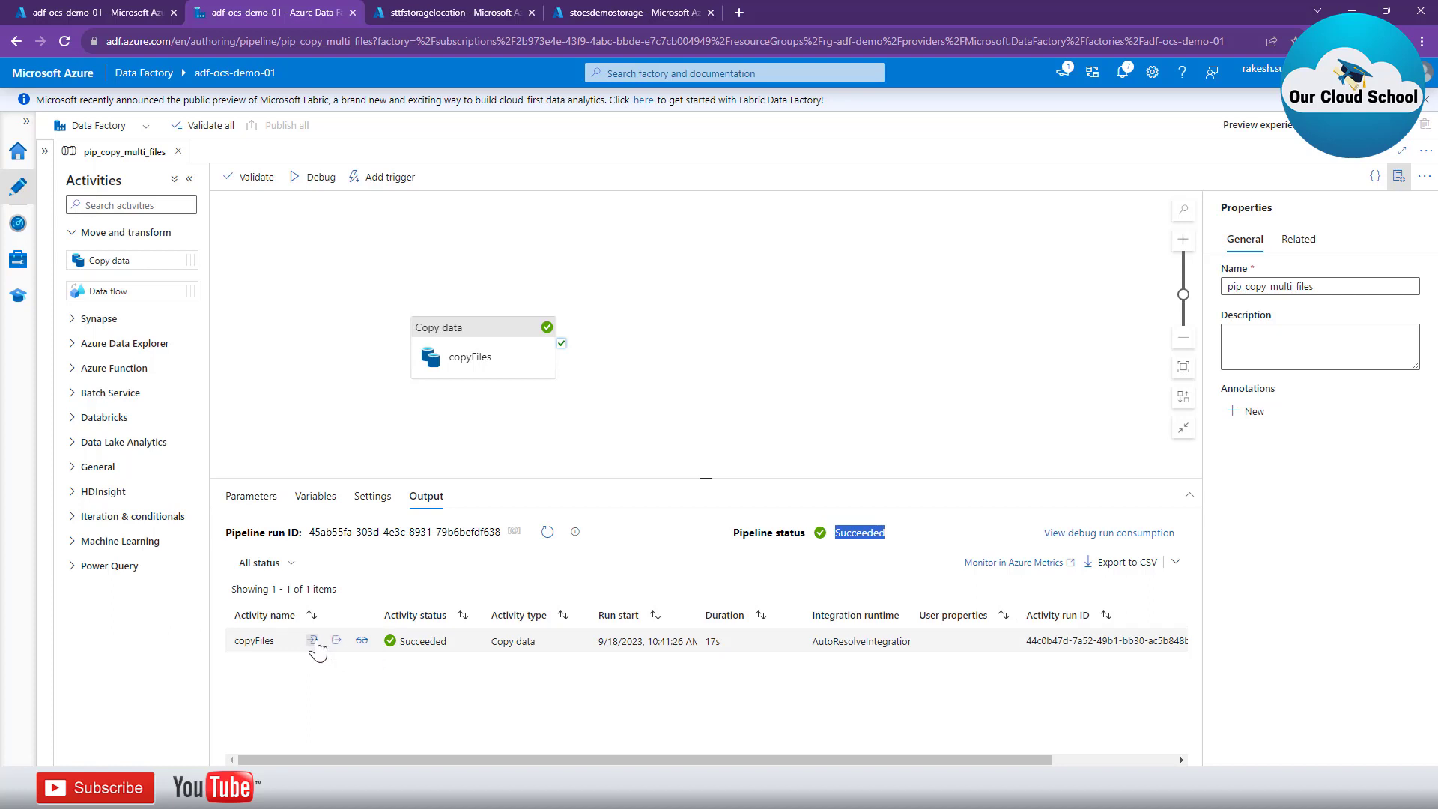
- Review the input JSON of the copyFiles activity run down to its sink settings and close it
left_click(312, 642)
scroll(347, 531, "down", 5)
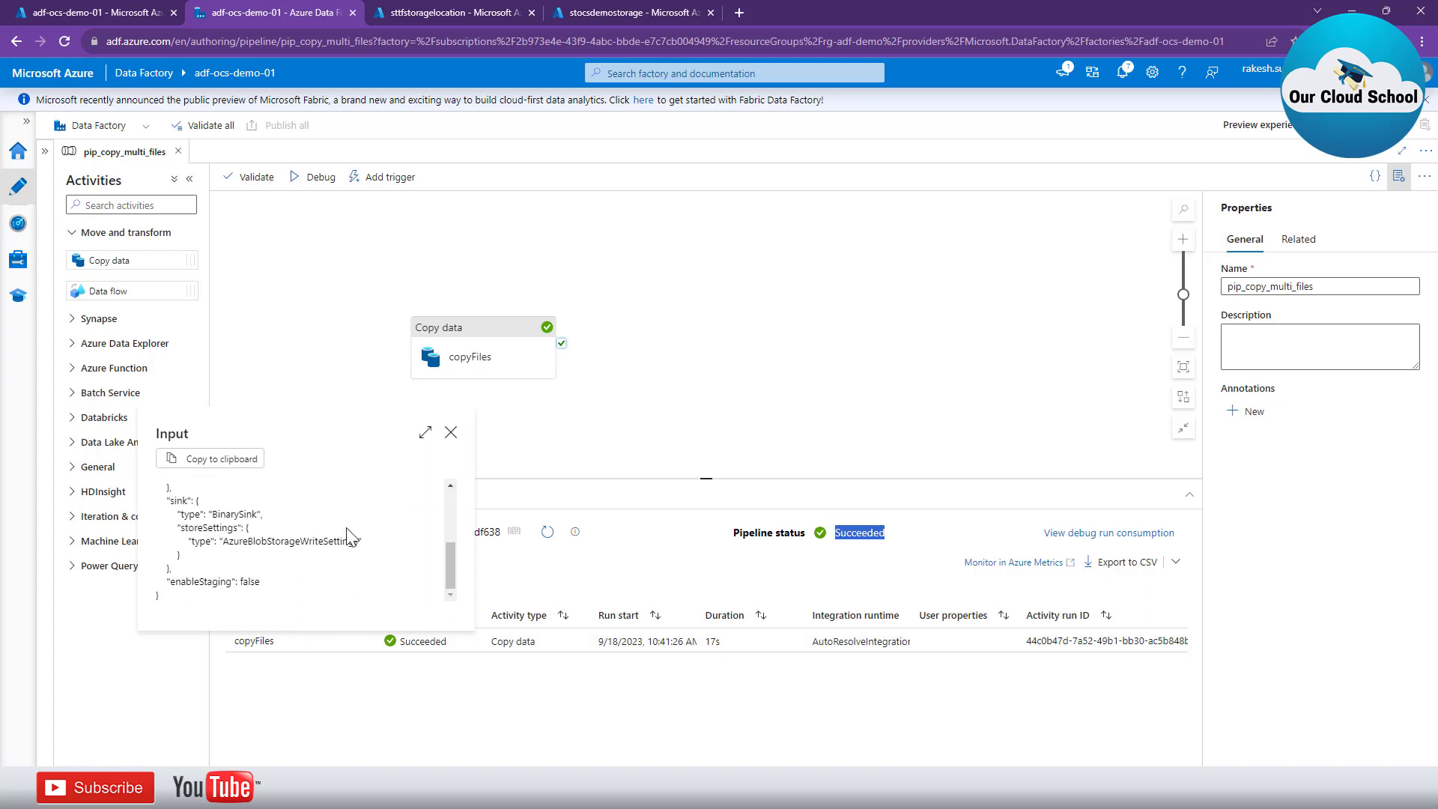
left_click(450, 432)
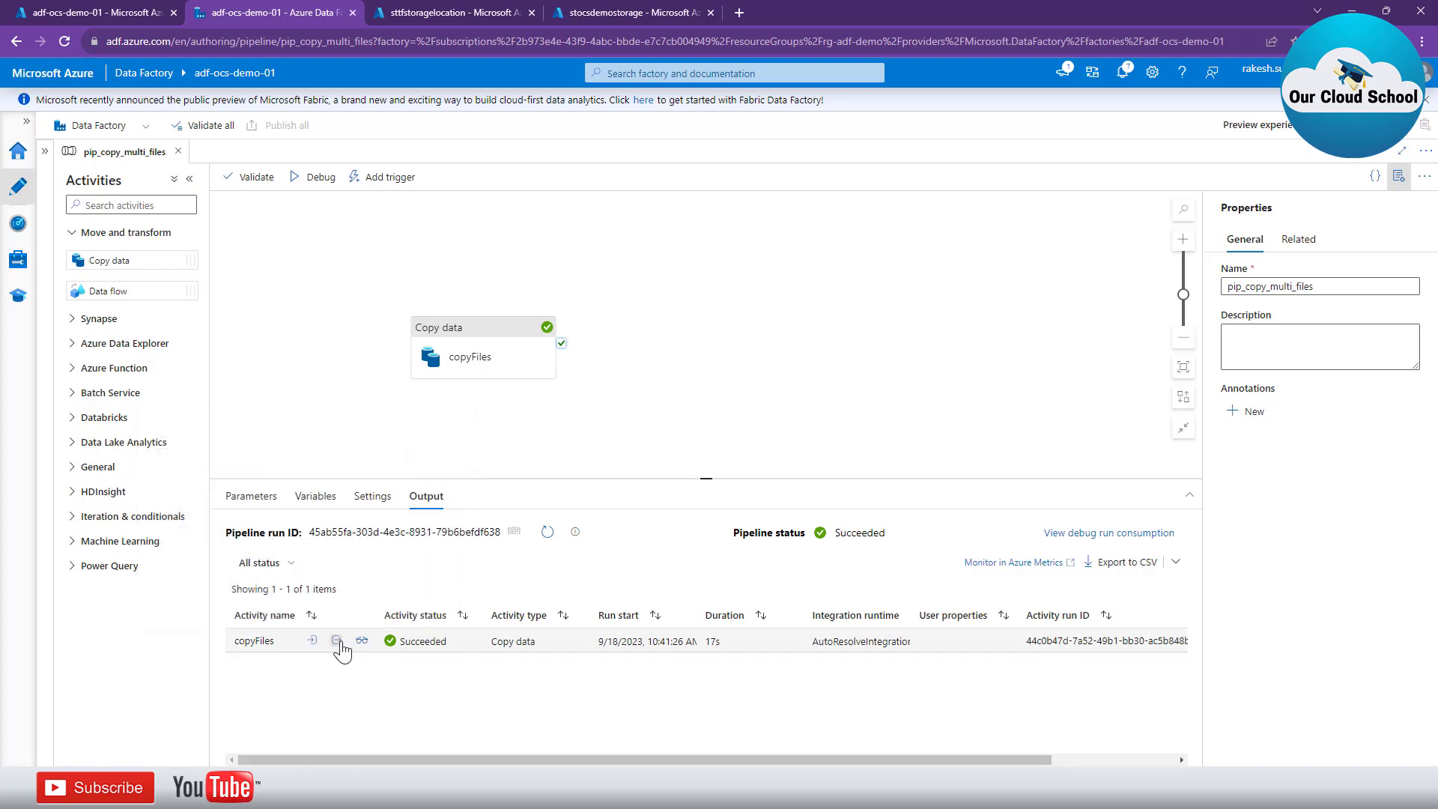
- Examine the enlarged output JSON of the copyFiles run for files read, files written, throughput and errors, and close it
left_click(337, 641)
left_click(450, 432)
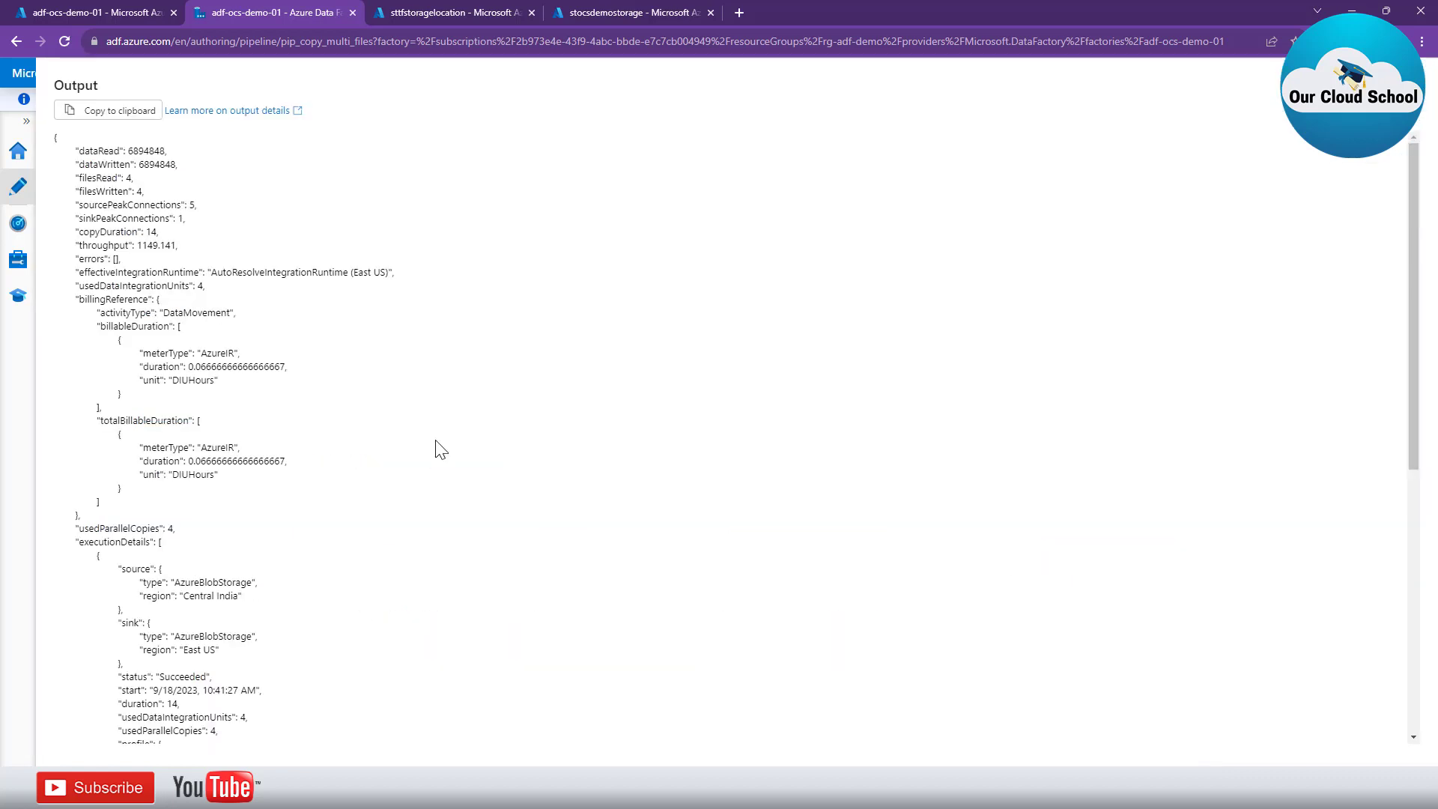
scroll(369, 392, "down", 8)
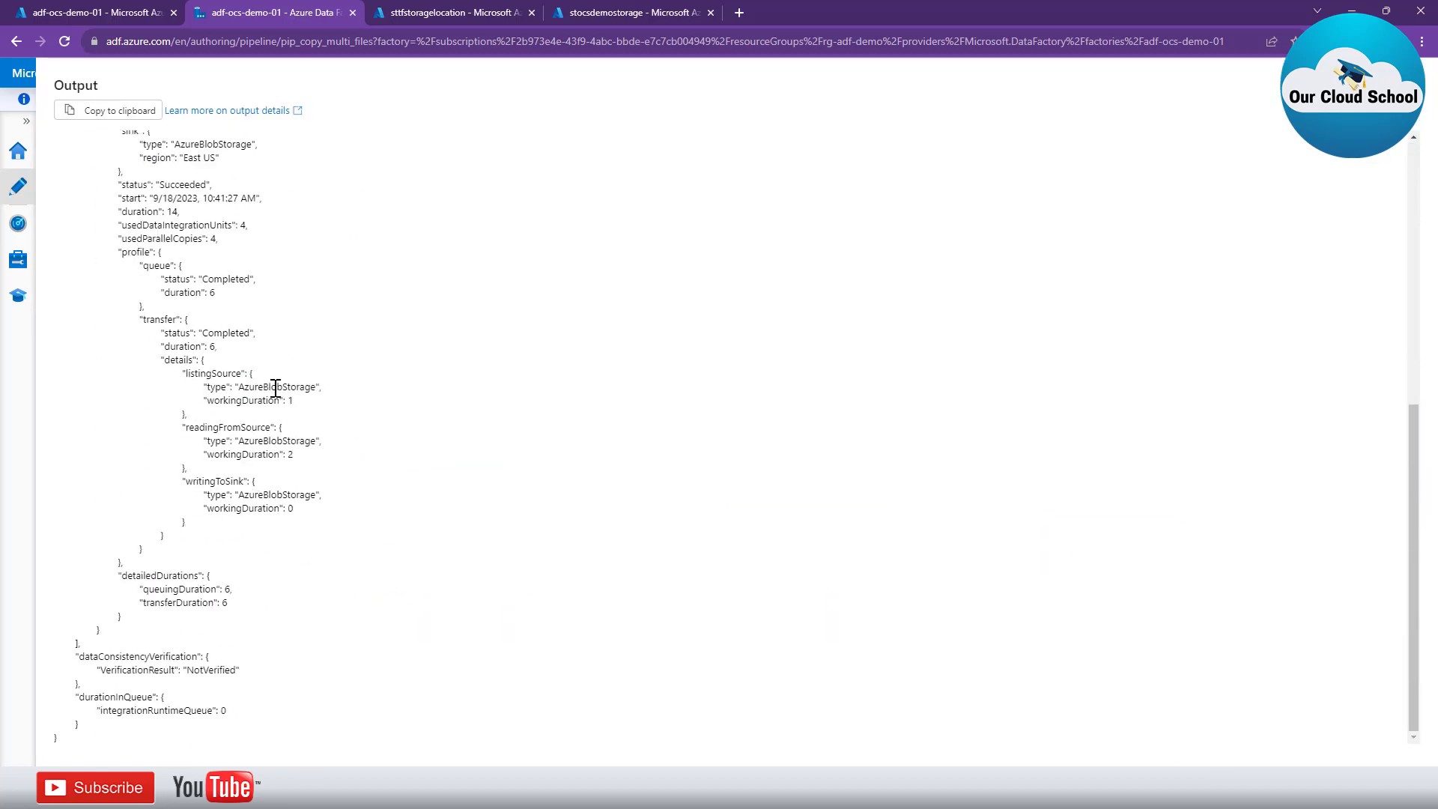
scroll(276, 386, "up", 8)
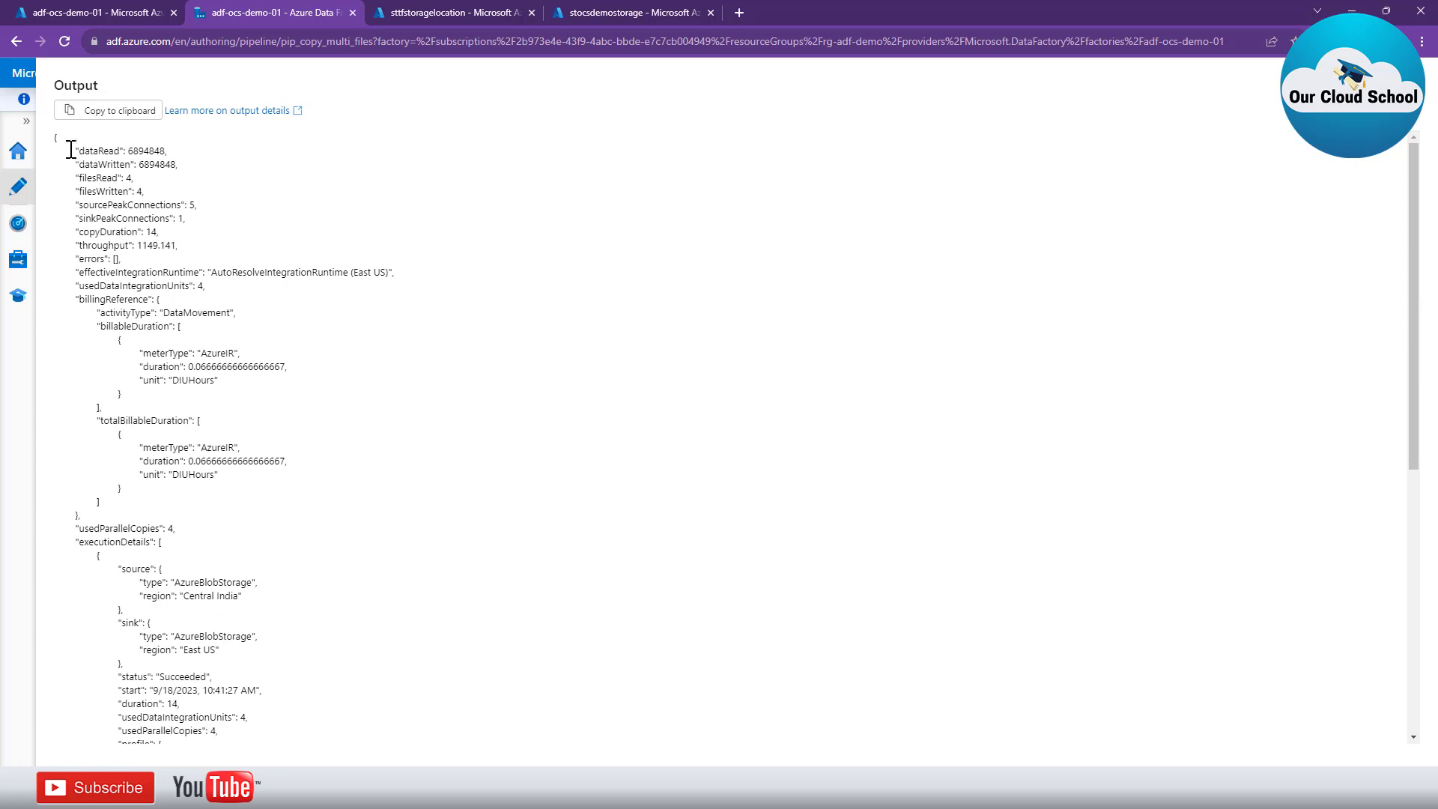
left_click_drag(68, 149, 167, 313)
left_click(100, 196)
left_click_drag(78, 173, 178, 193)
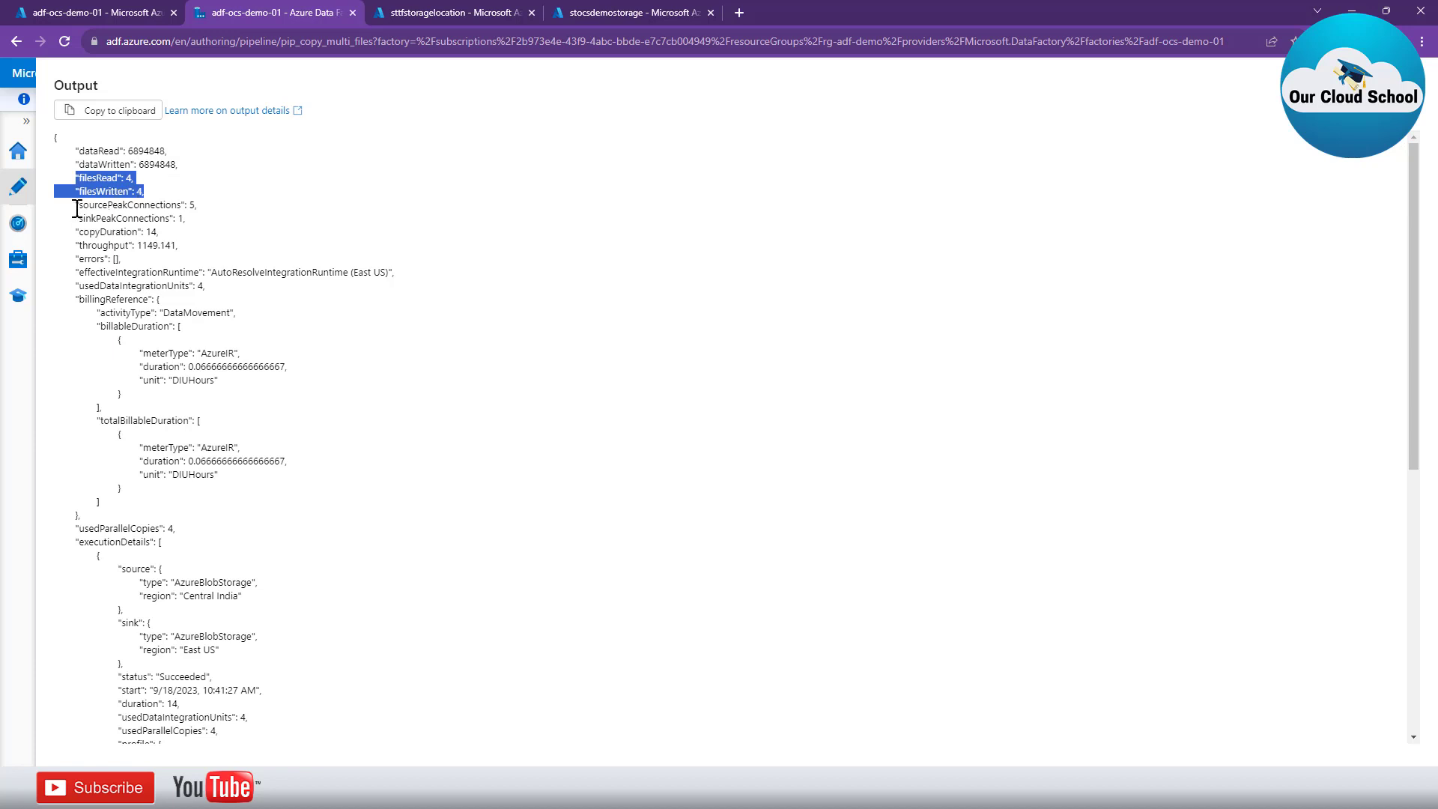
left_click_drag(77, 244, 209, 258)
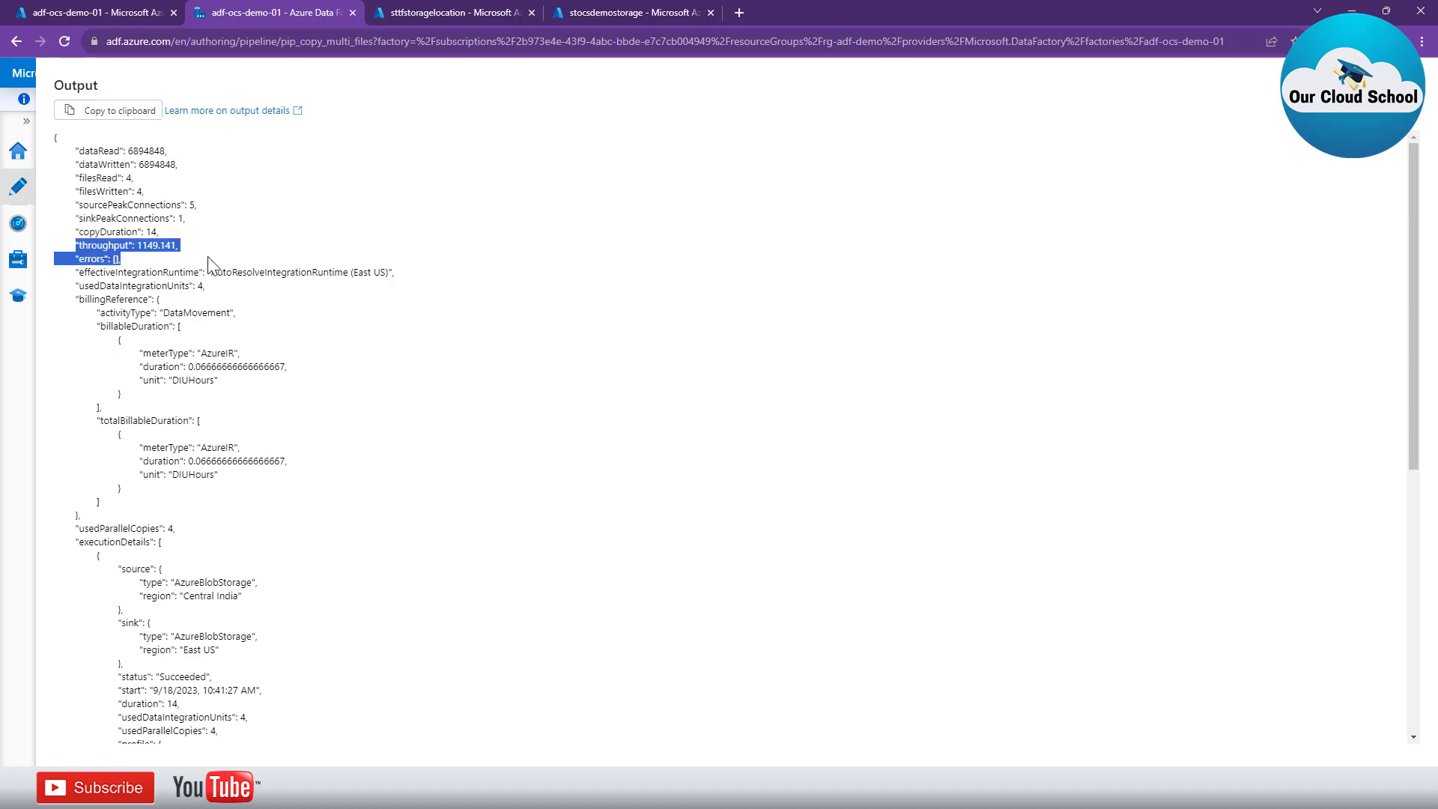
left_click(230, 435)
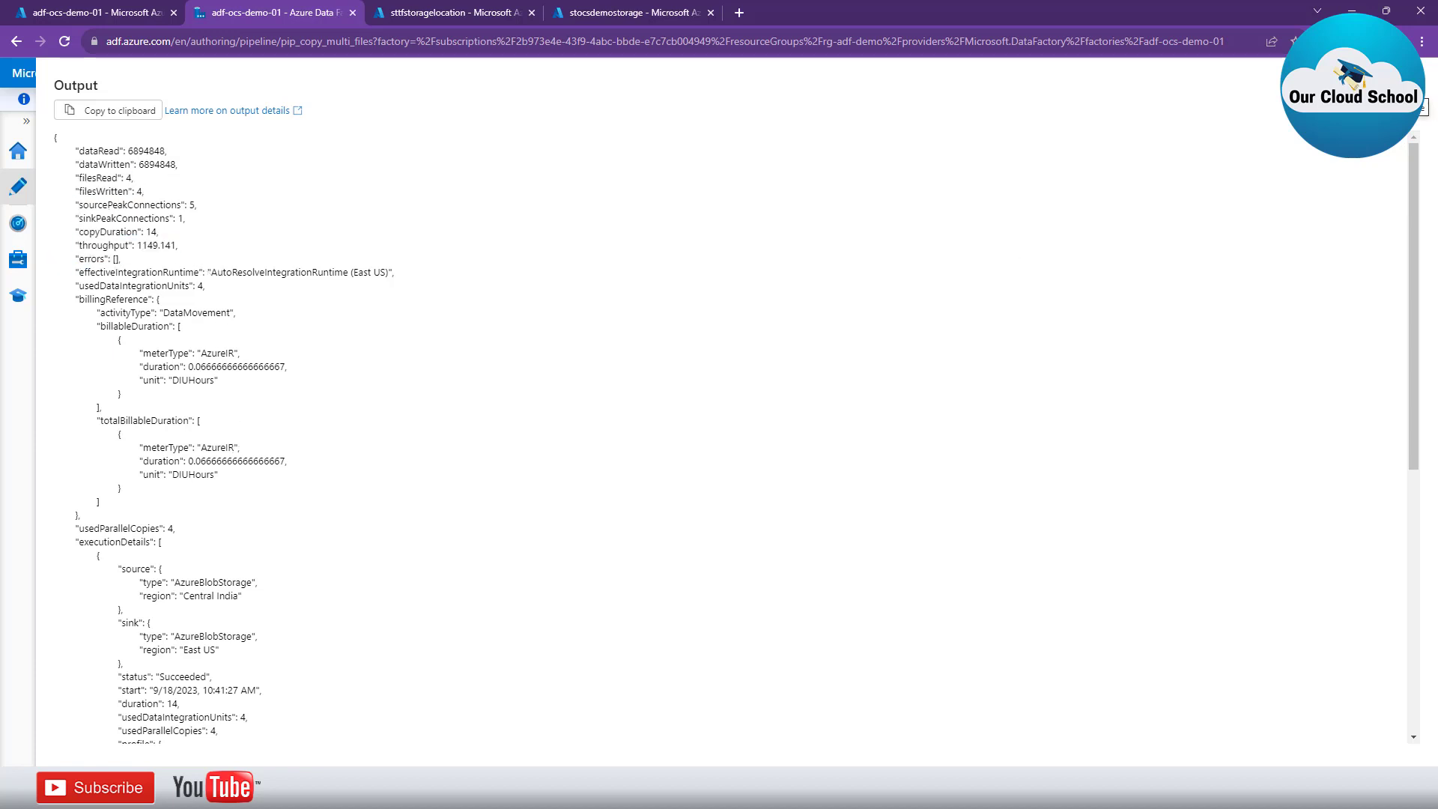
left_click(1411, 85)
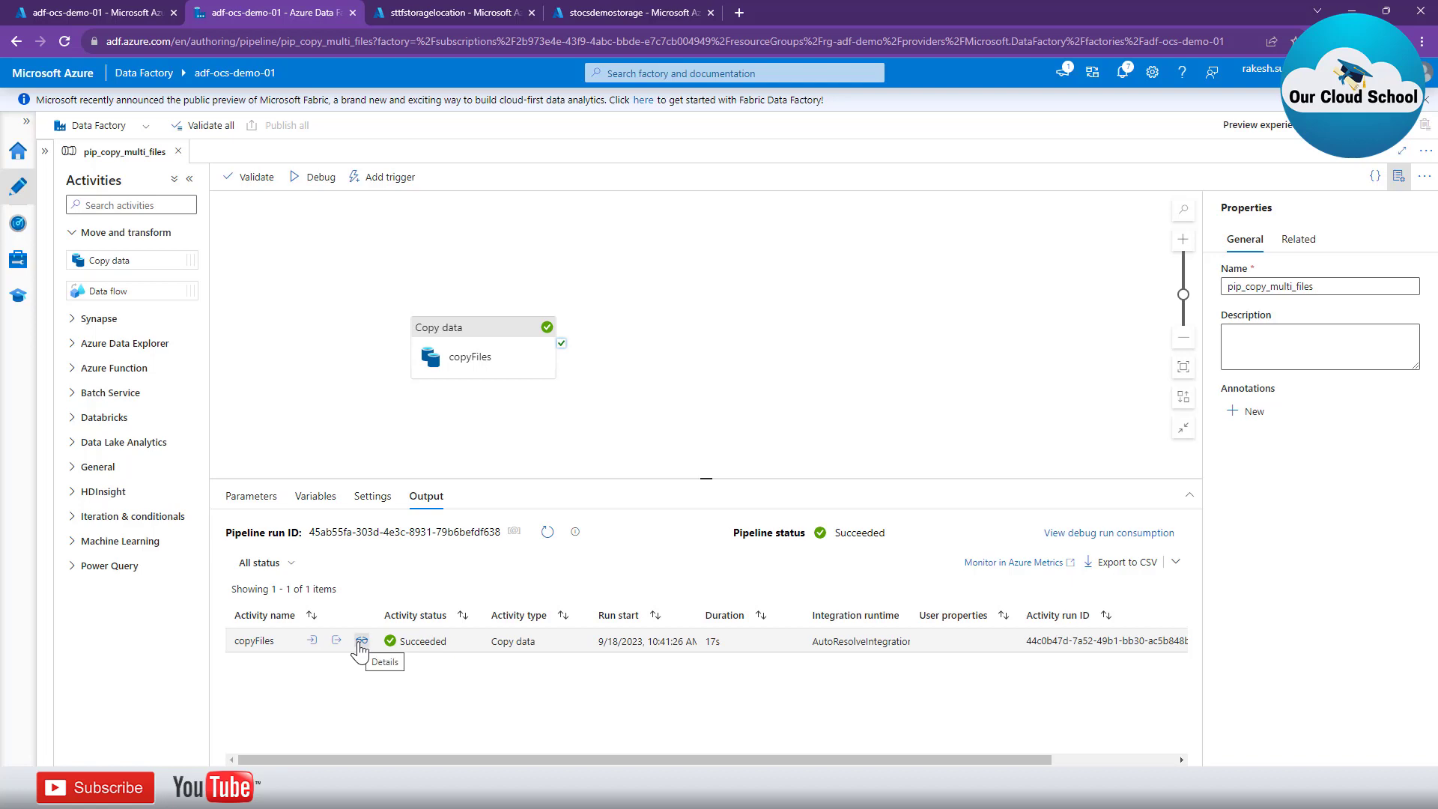
- Open the copyFiles run details and compare the numbers of files read and files written
left_click(361, 642)
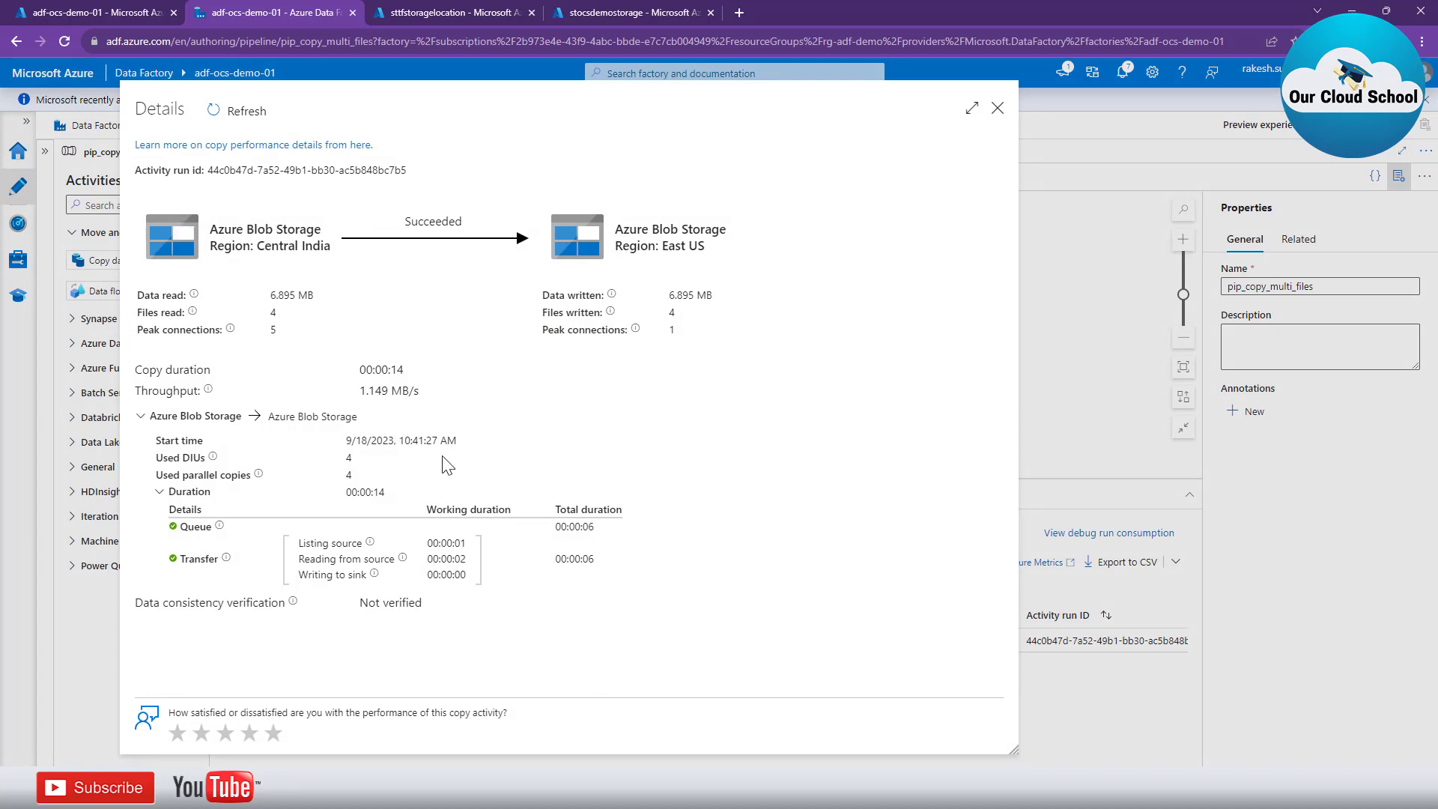
triple_click(151, 313)
left_click_drag(546, 313, 686, 319)
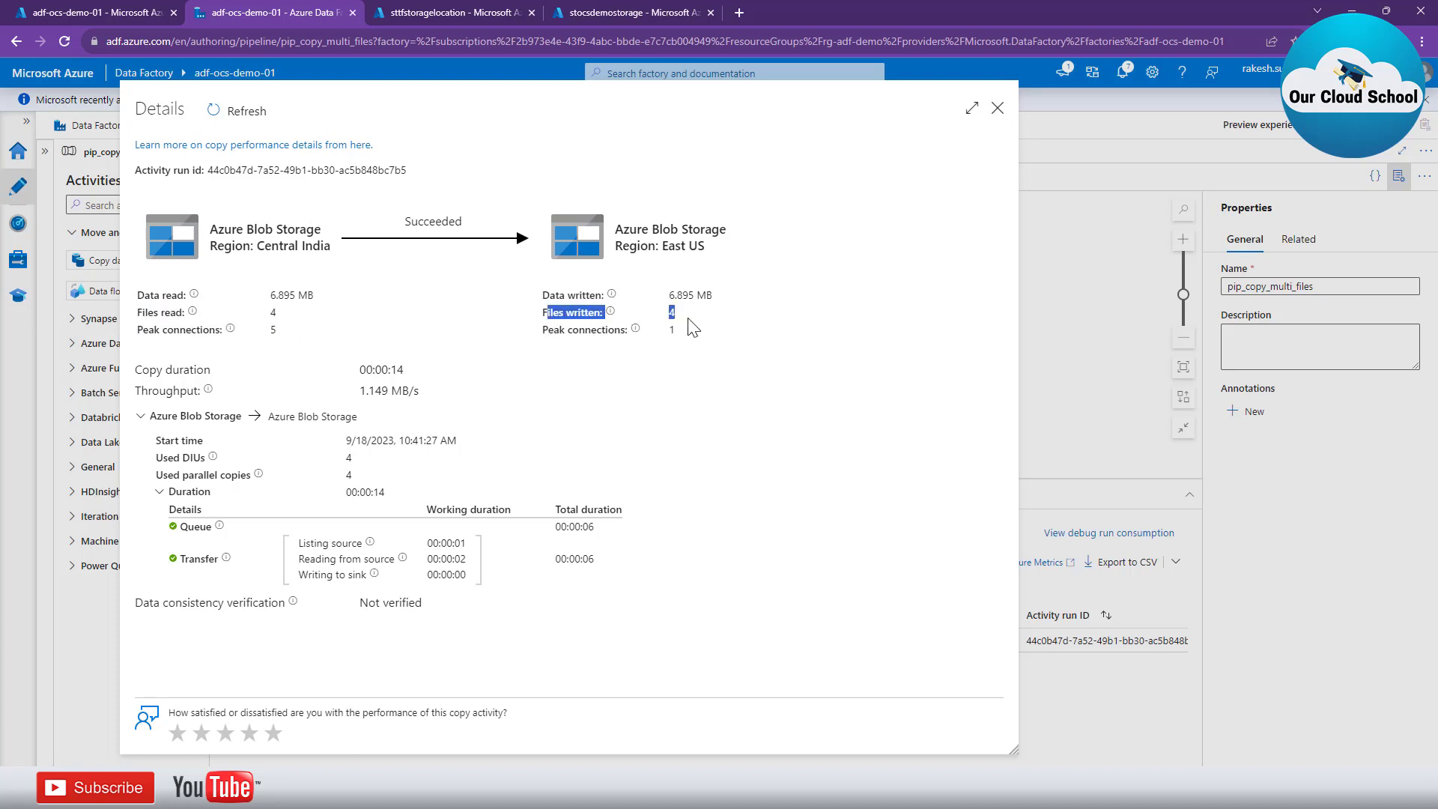
- Check the data read and the copy duration in the copyFiles run details and close them
left_click_drag(271, 310, 305, 302)
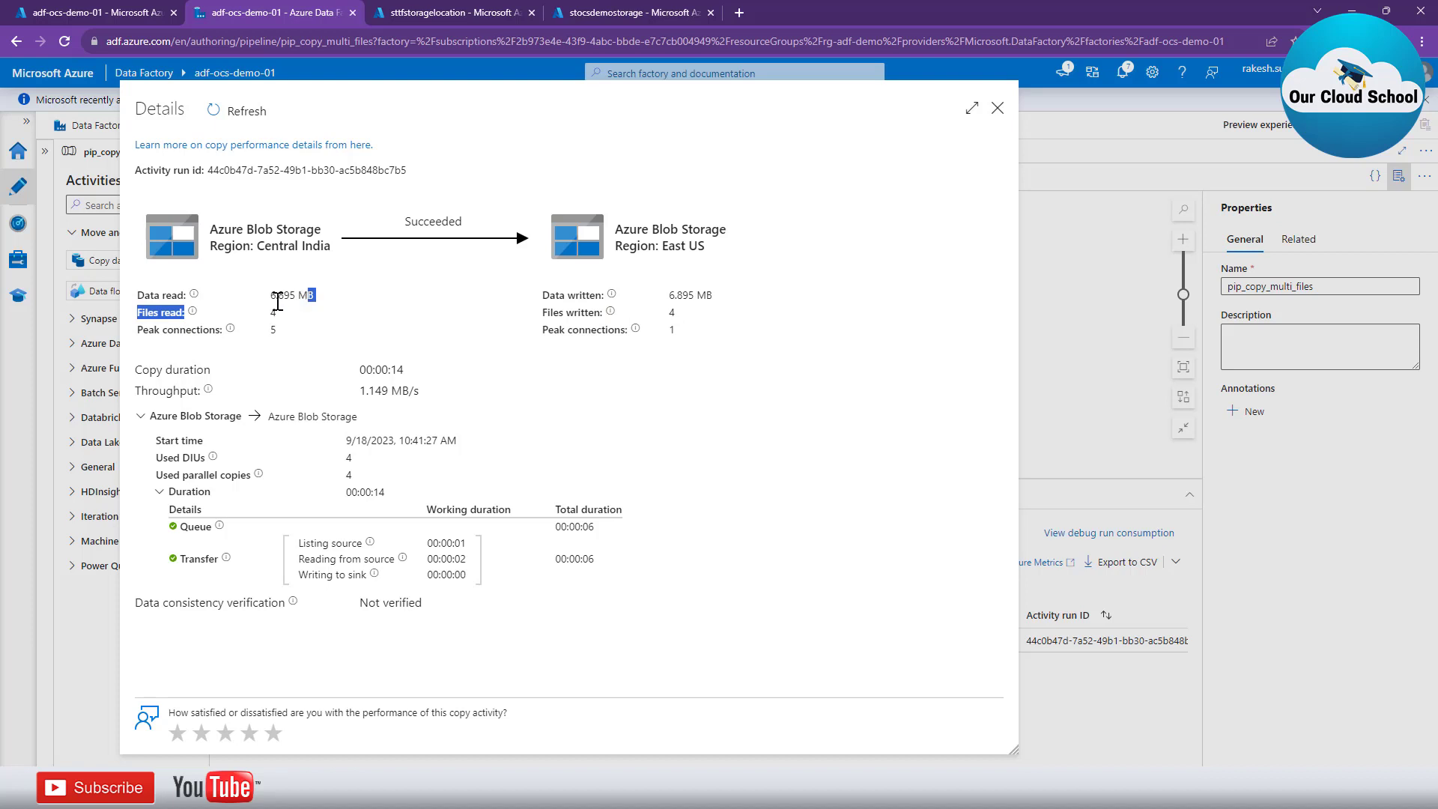
triple_click(274, 301)
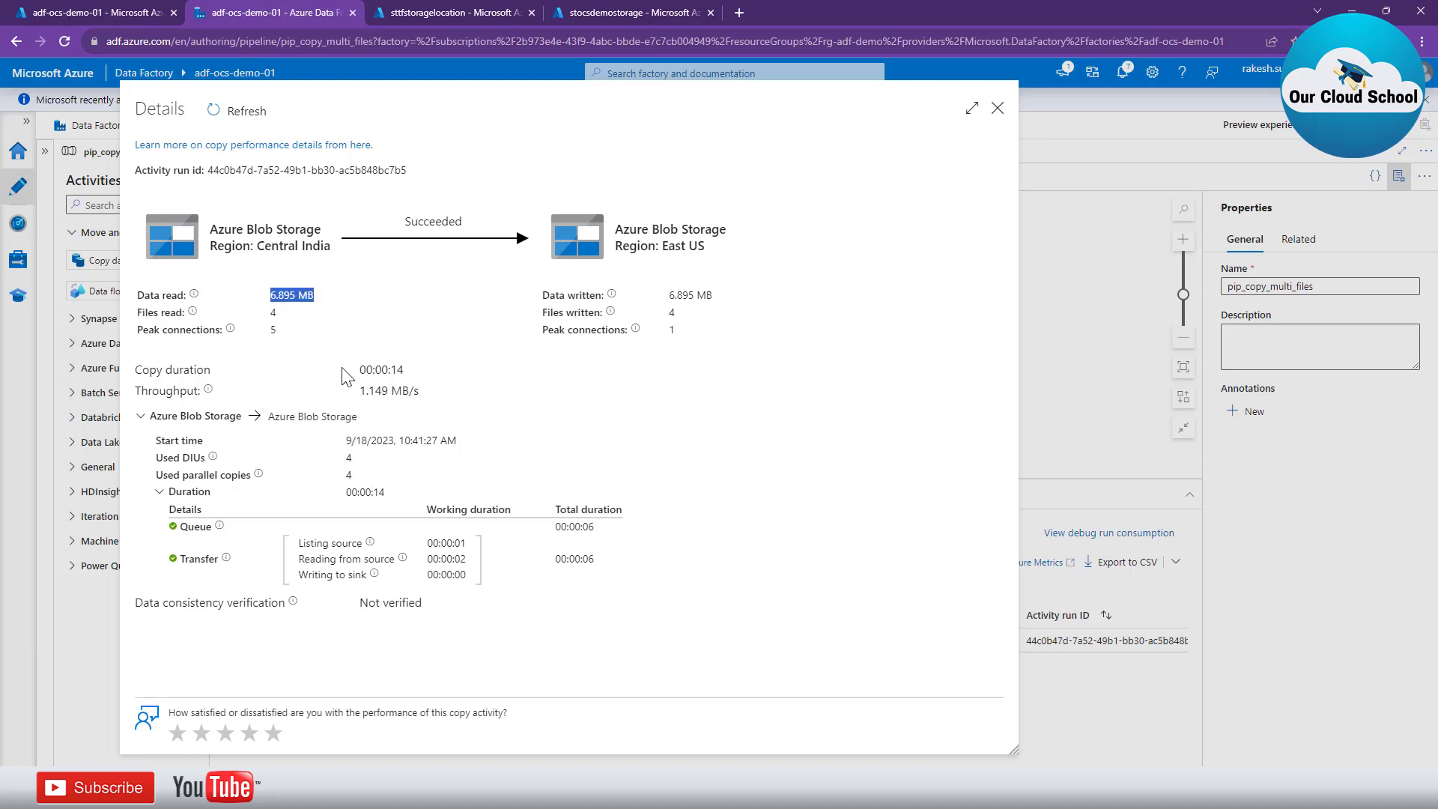
left_click_drag(358, 370, 412, 375)
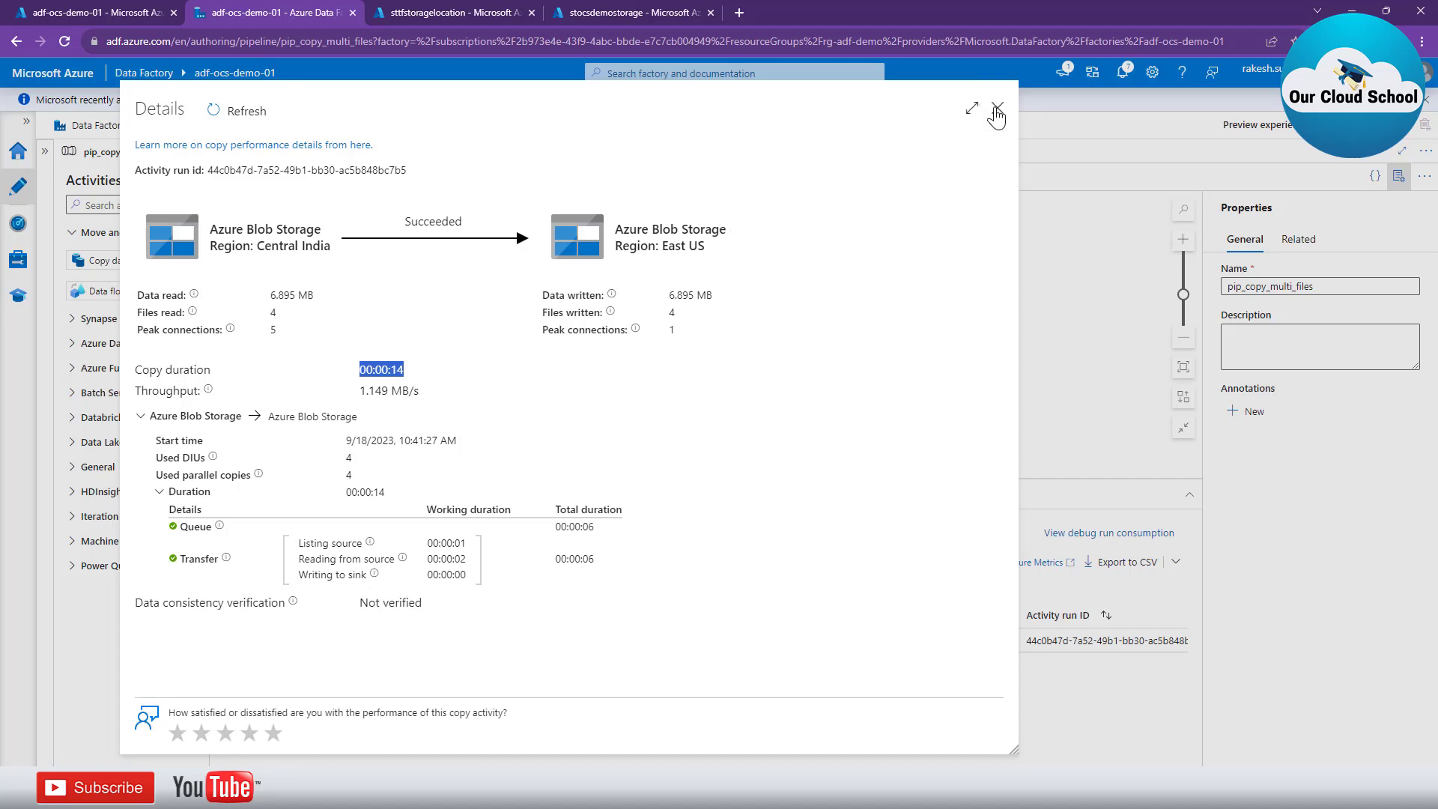
left_click(997, 110)
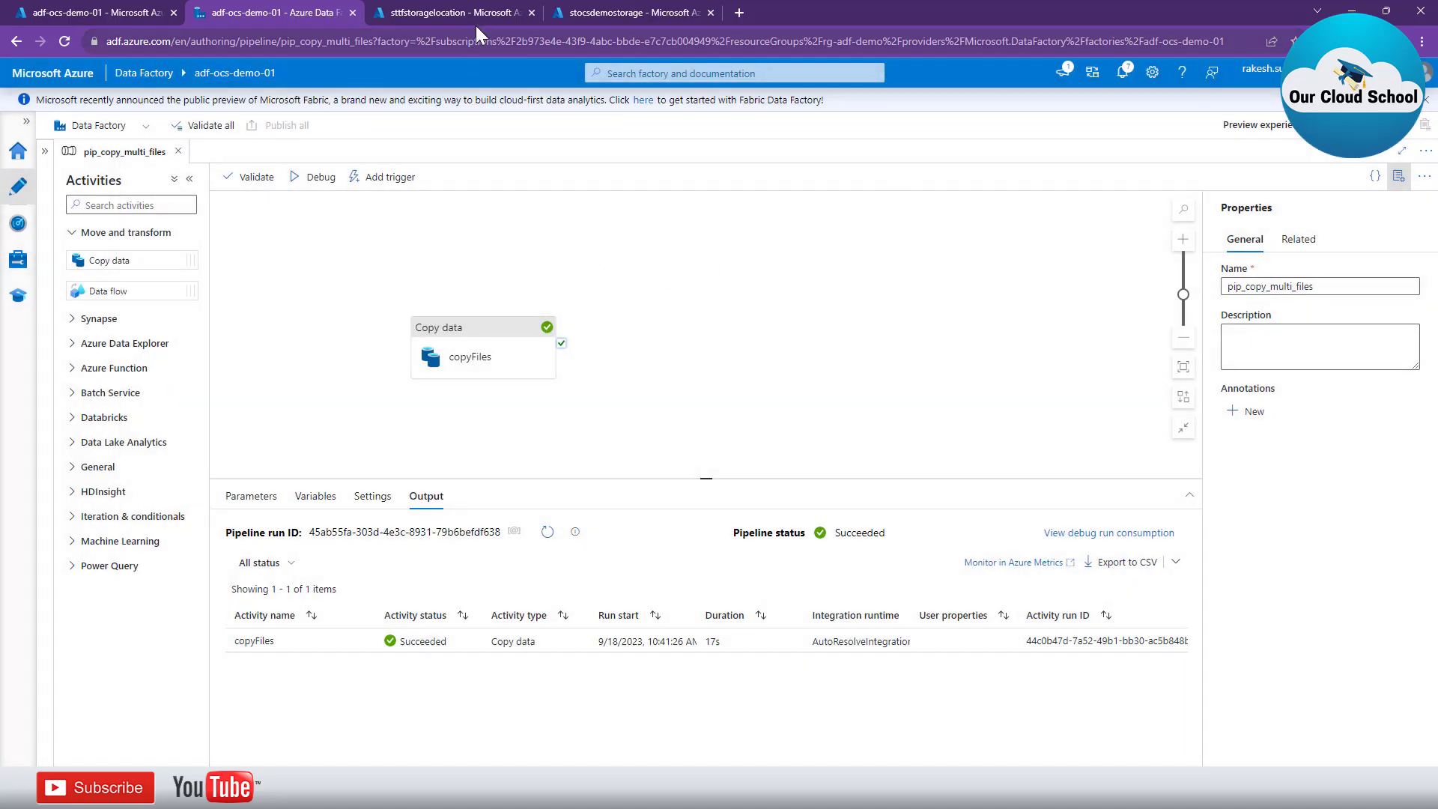
- Refresh the output container of the stocsdemostorage account to check for the copied files, and return to the pip_copy_multi_files pipeline in Data Factory
left_click(588, 13)
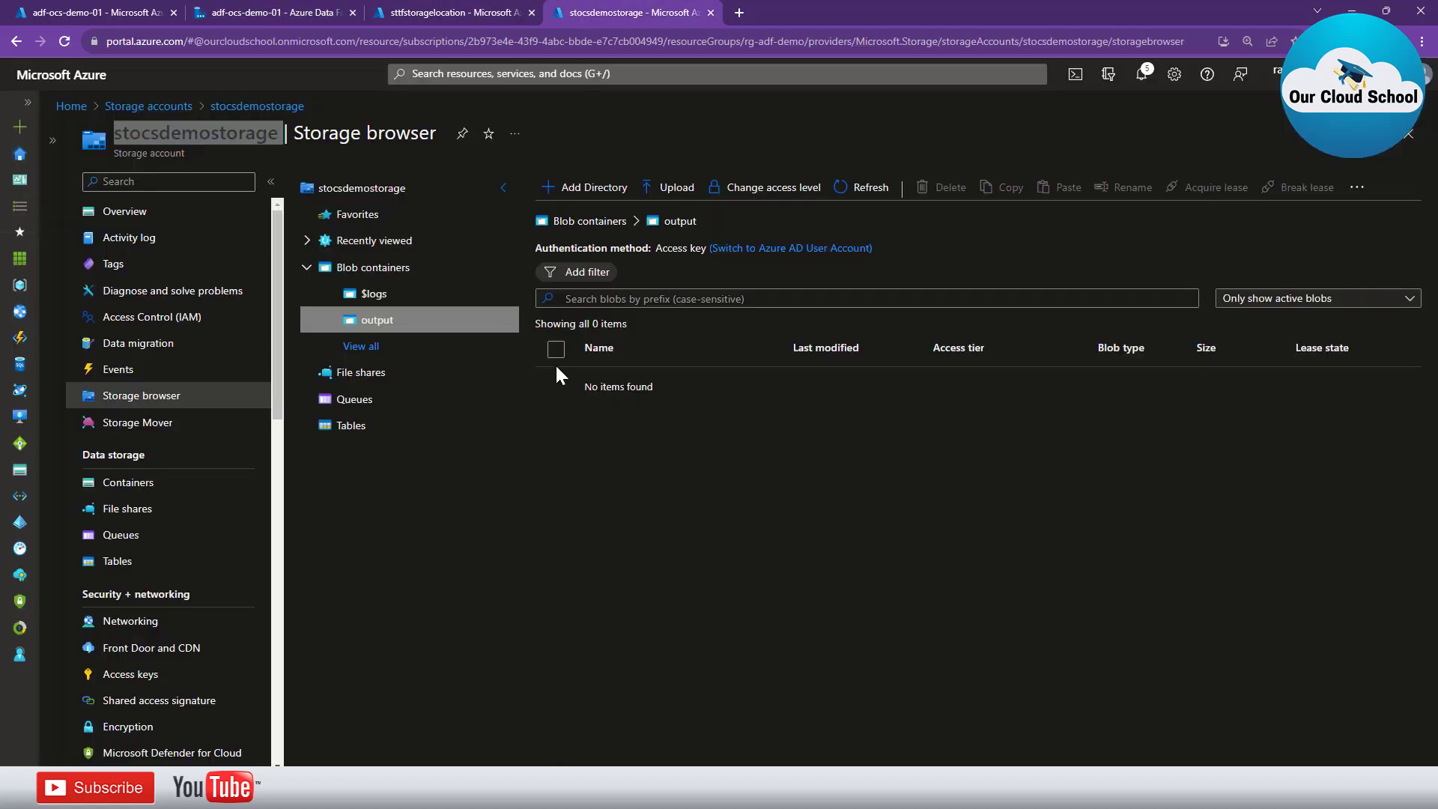
left_click(871, 193)
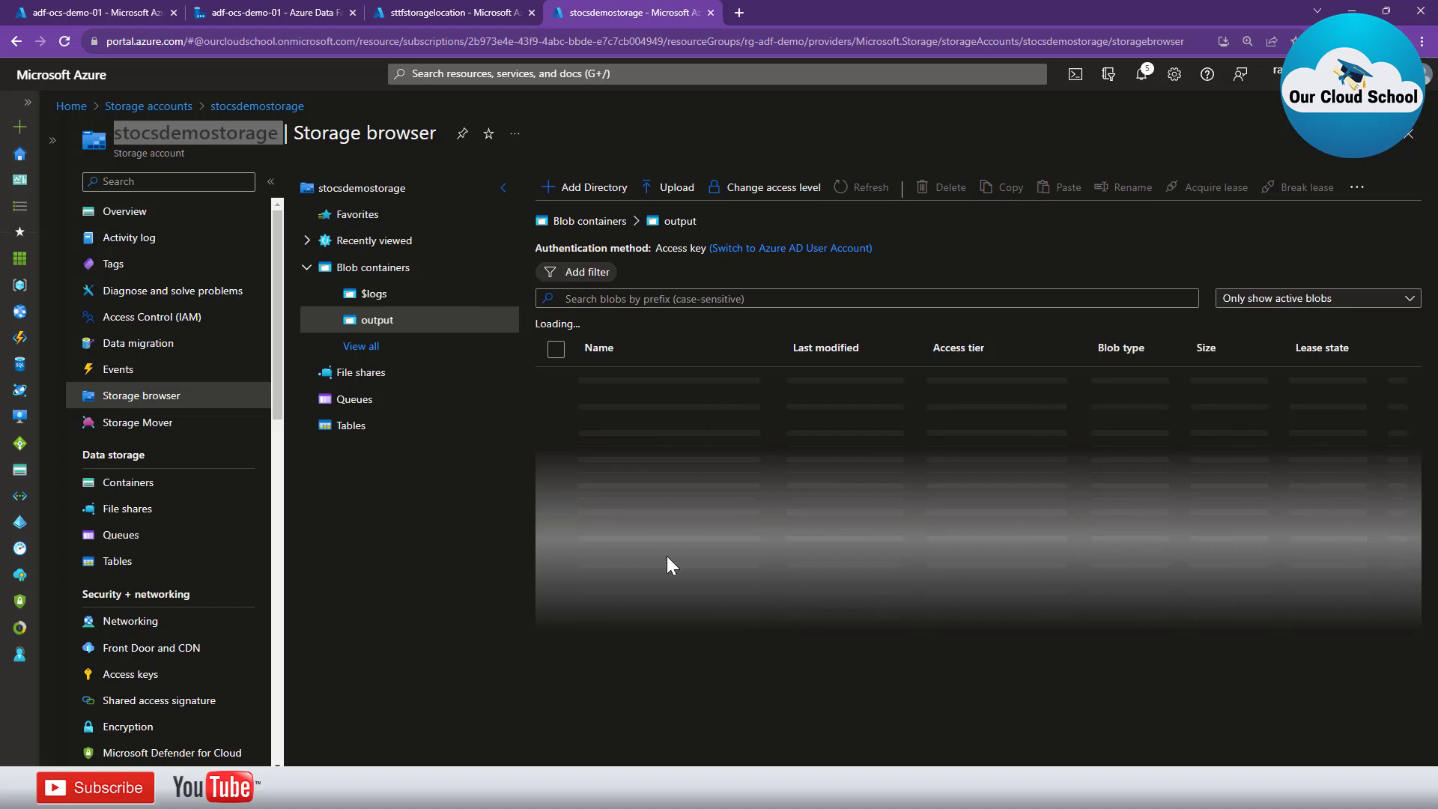
left_click(227, 141)
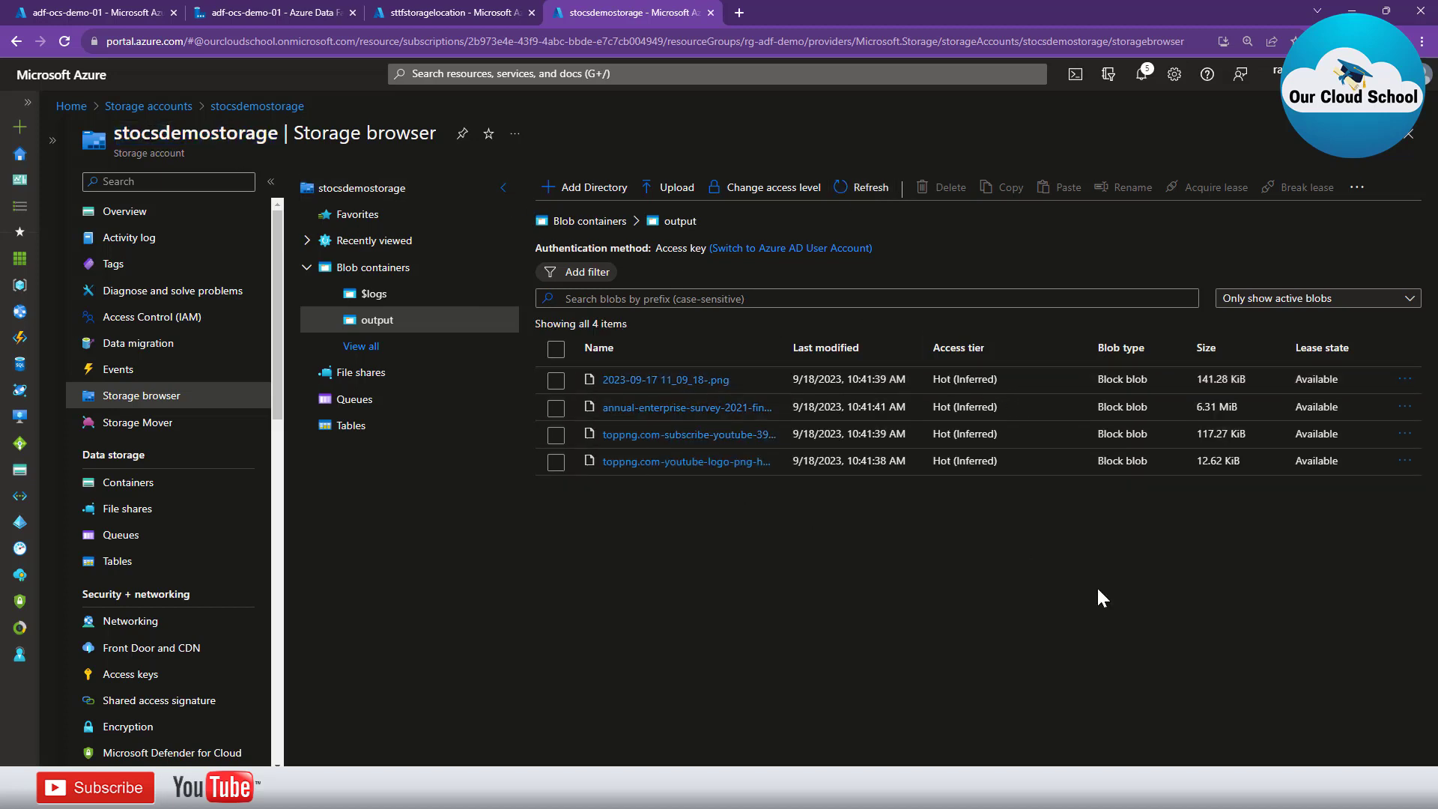
left_click(269, 13)
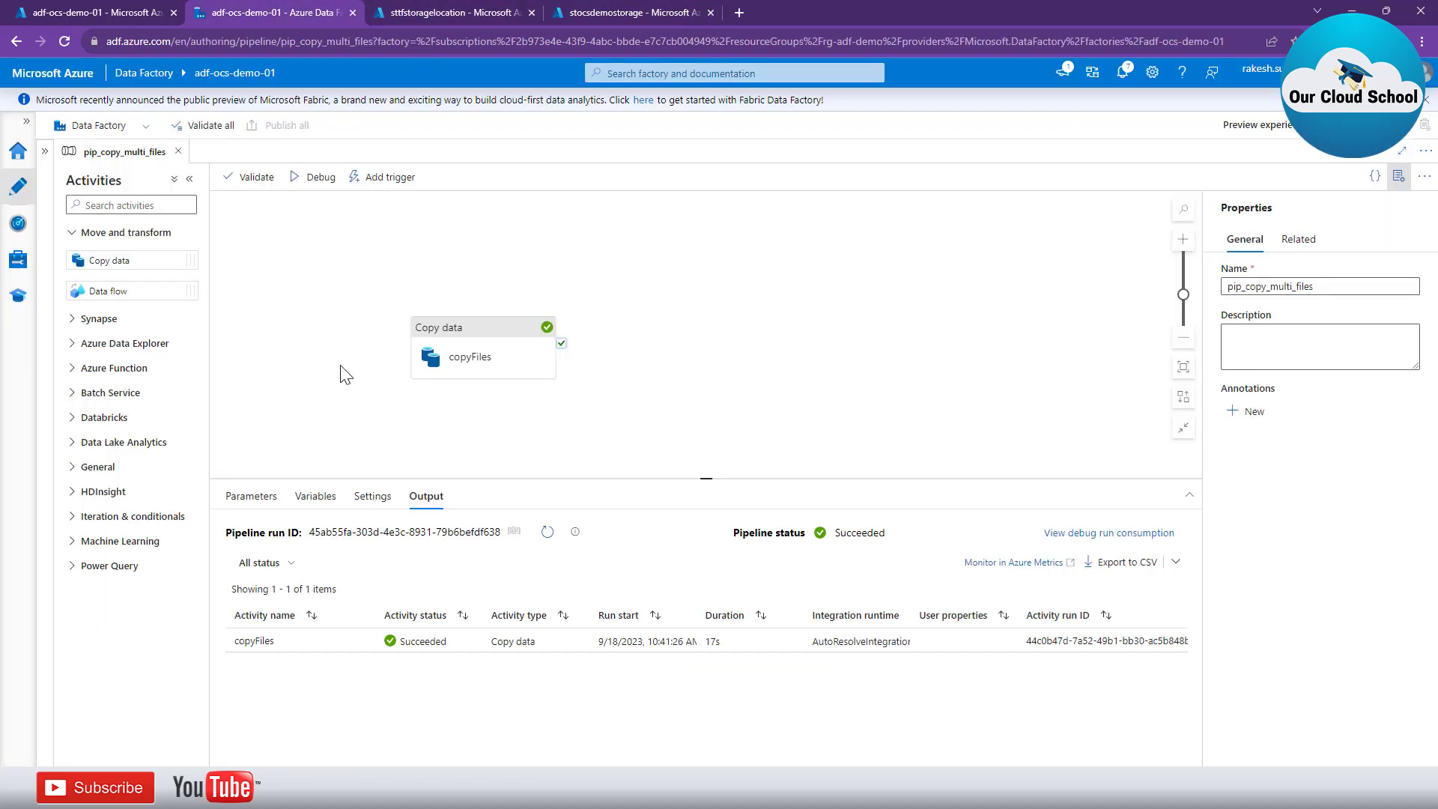